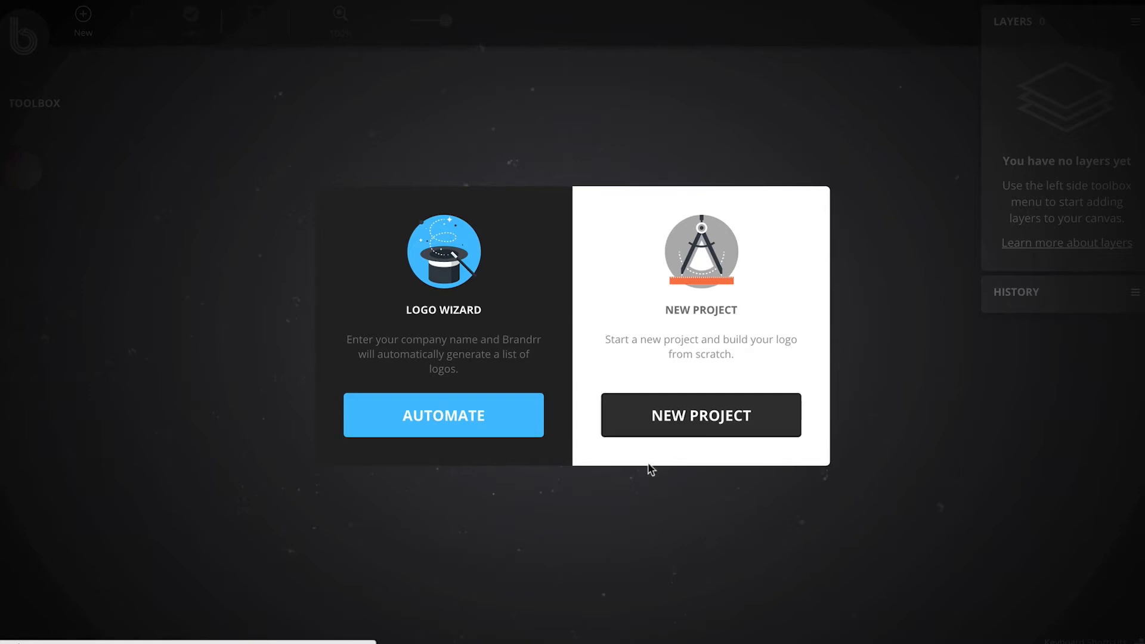
# Step: Generate automatic logos with the Logo Wizard for the company name Science Tutes in the Education industry
pyautogui.click(462, 433)
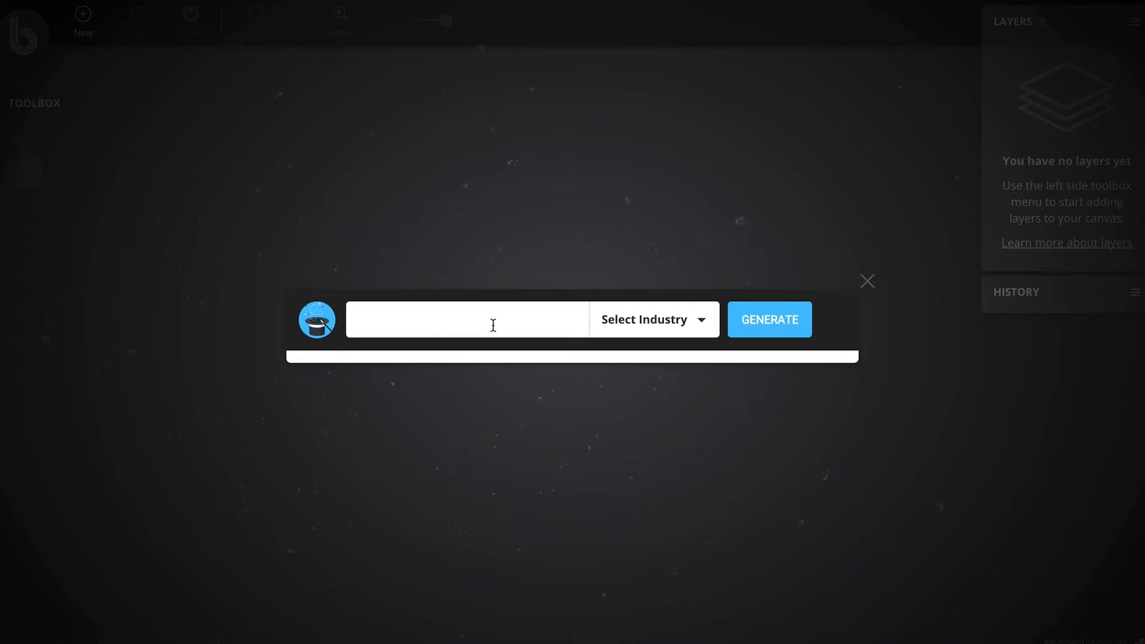
pyautogui.click(679, 323)
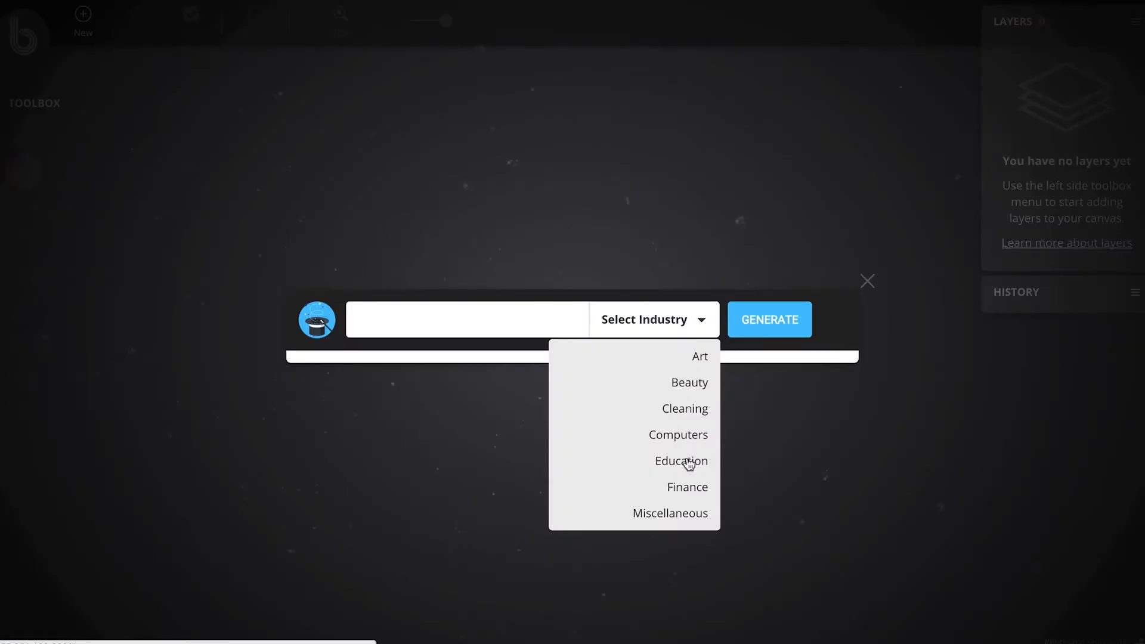
pyautogui.click(686, 465)
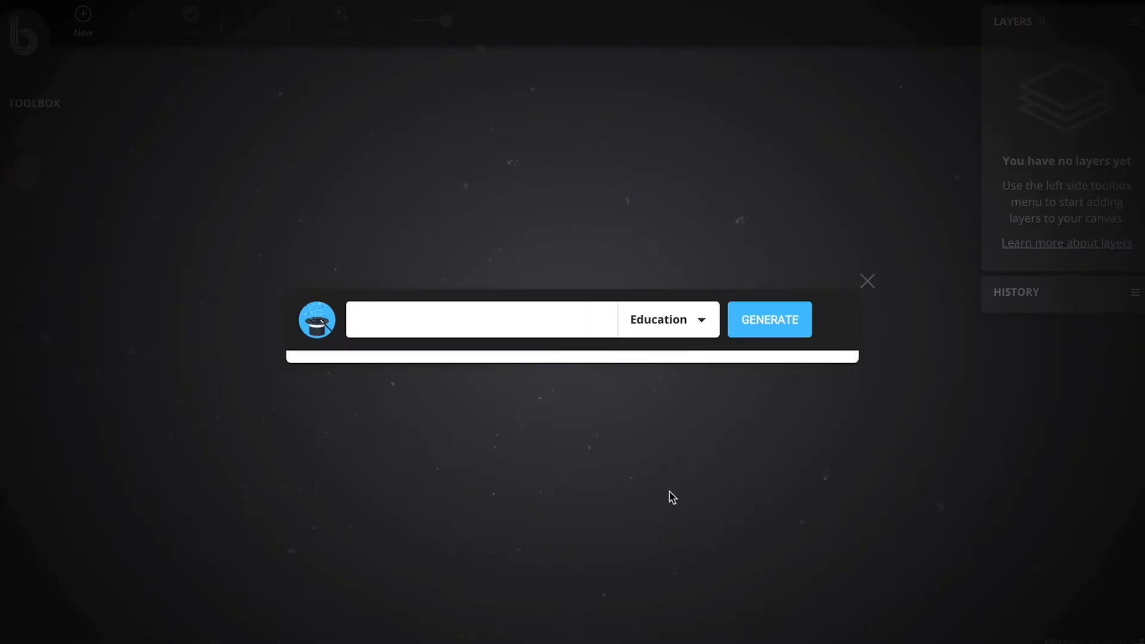
pyautogui.click(514, 324)
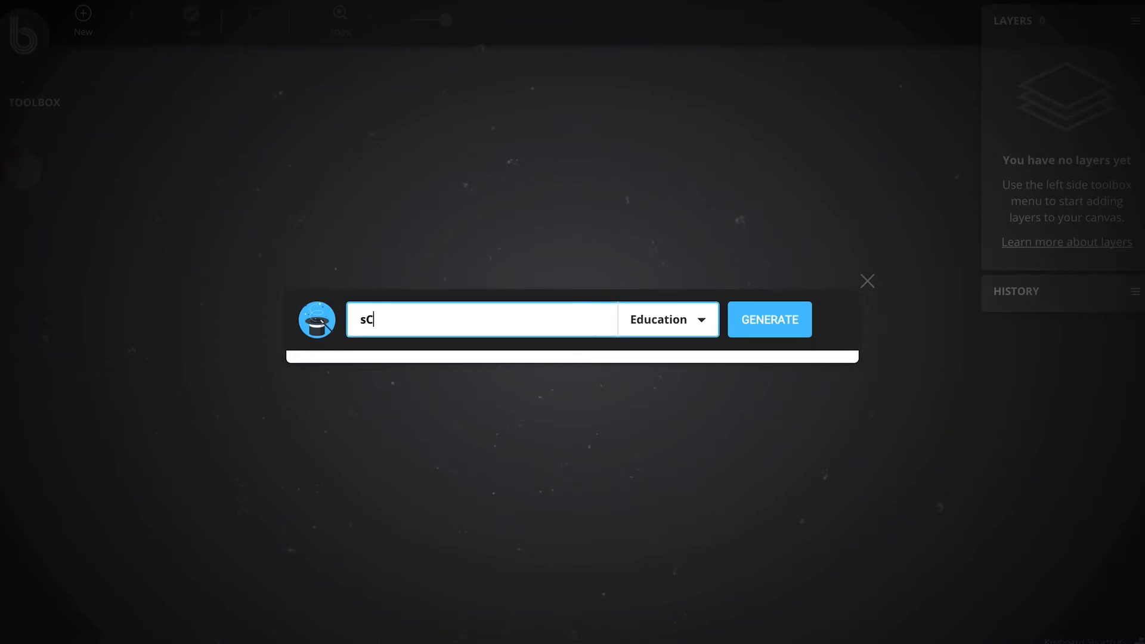
pyautogui.write('Sc')
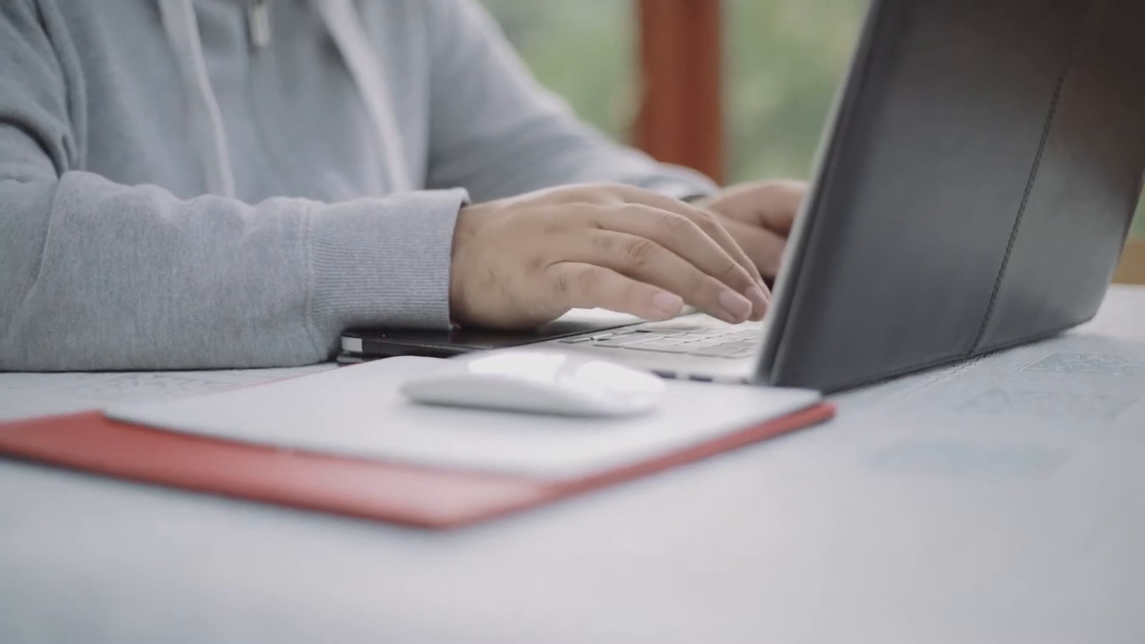
pyautogui.write('ience Tutes')
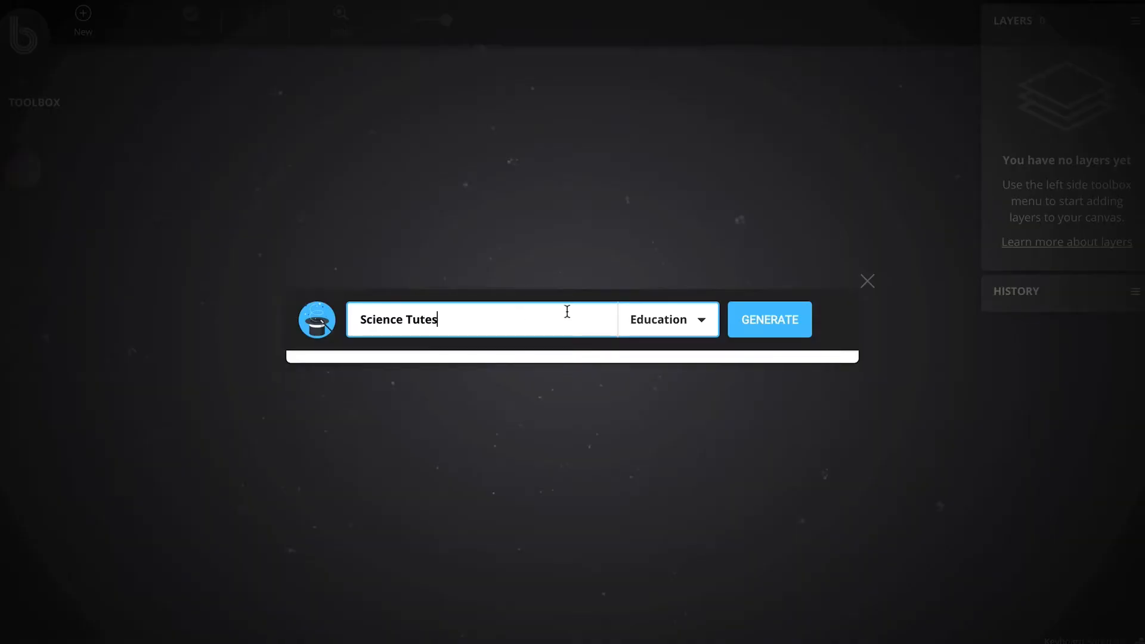
pyautogui.click(770, 322)
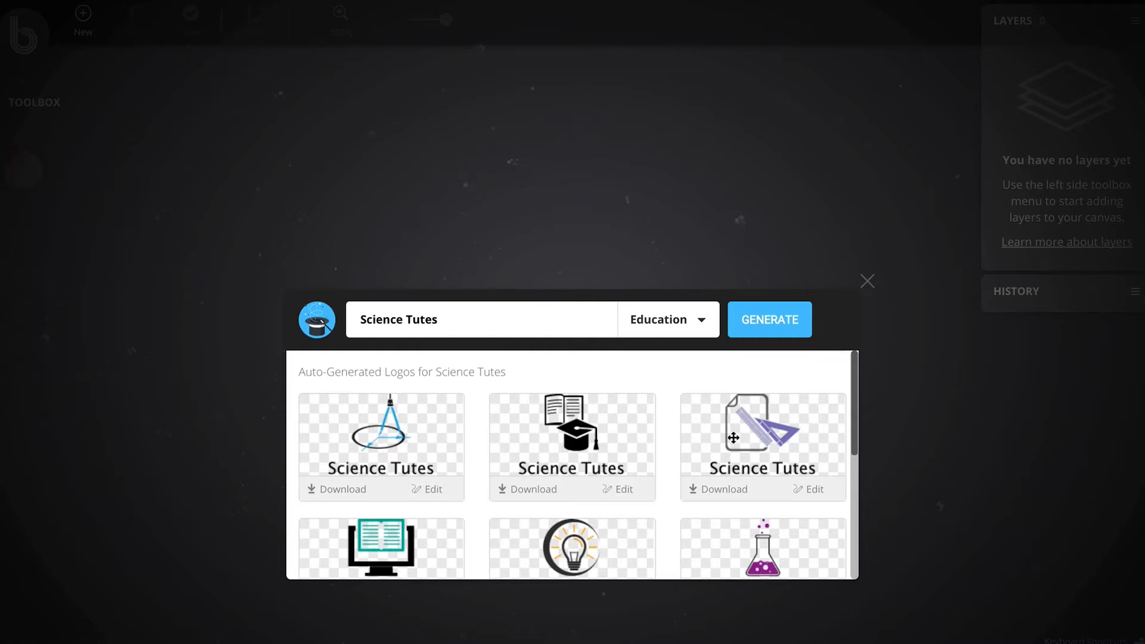
pyautogui.scroll(-3, 844, 435)
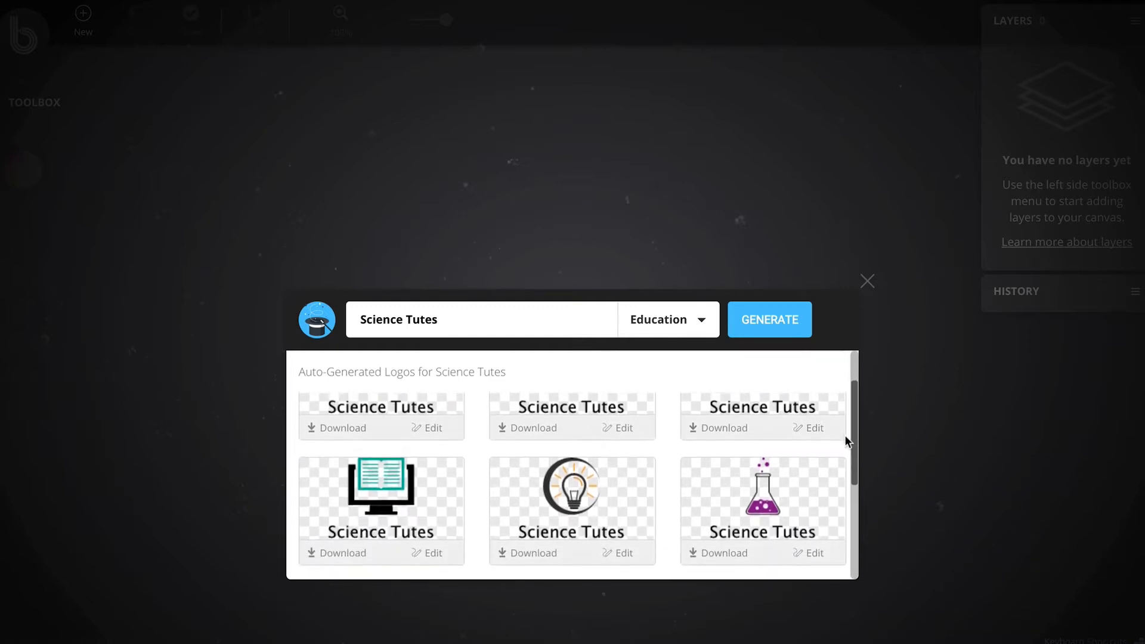
pyautogui.scroll(-3, 845, 441)
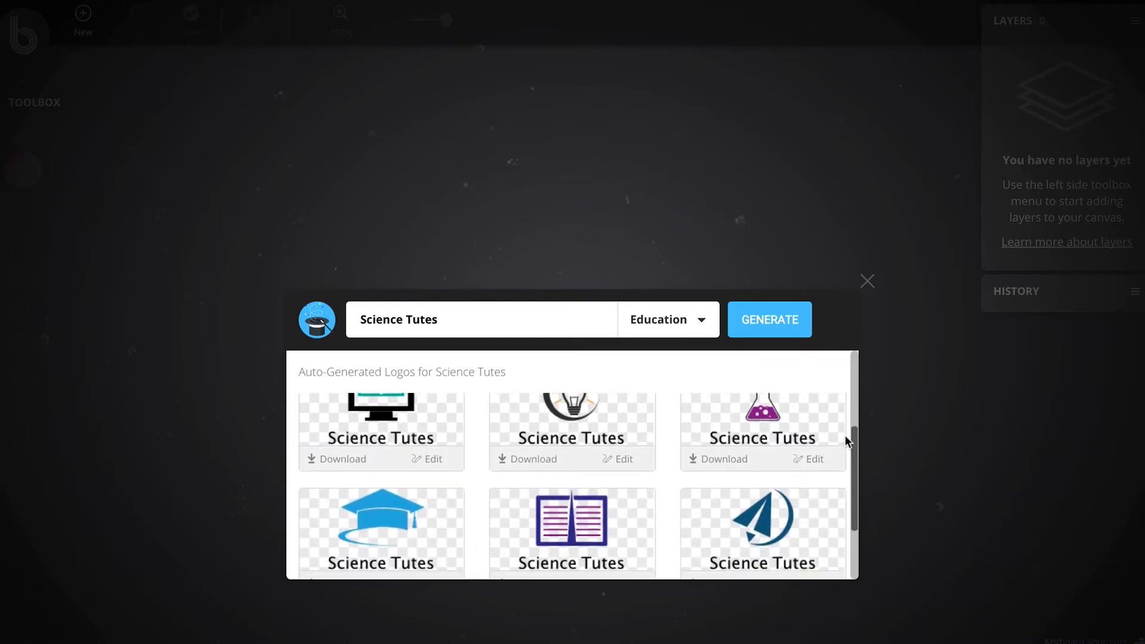
pyautogui.scroll(3, 844, 442)
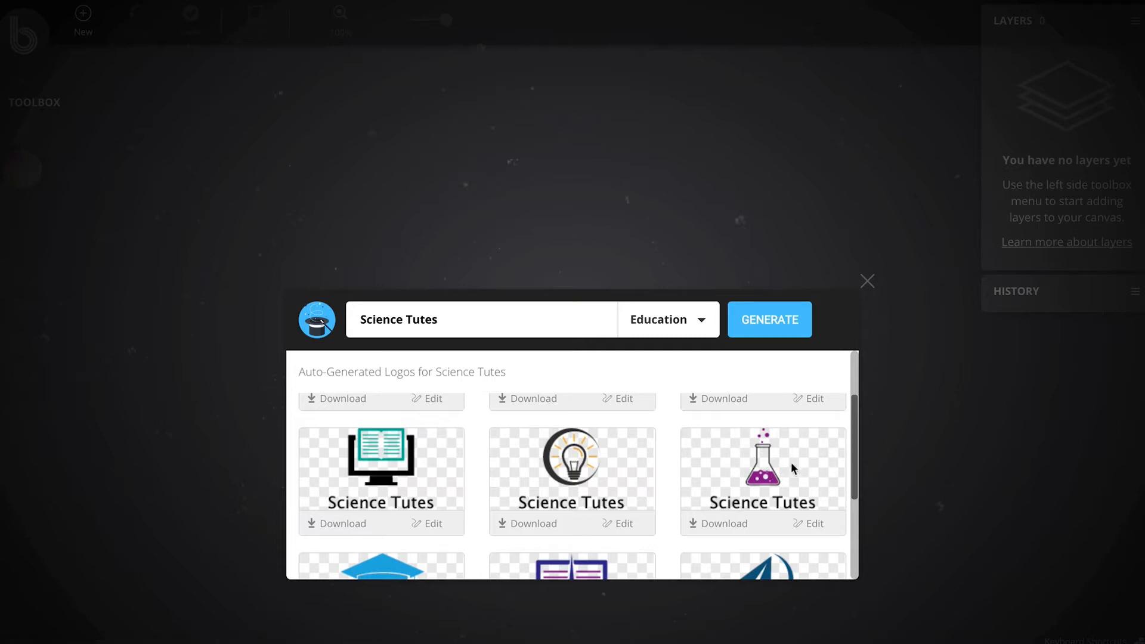
pyautogui.moveTo(855, 486); pyautogui.dragTo(854, 499)
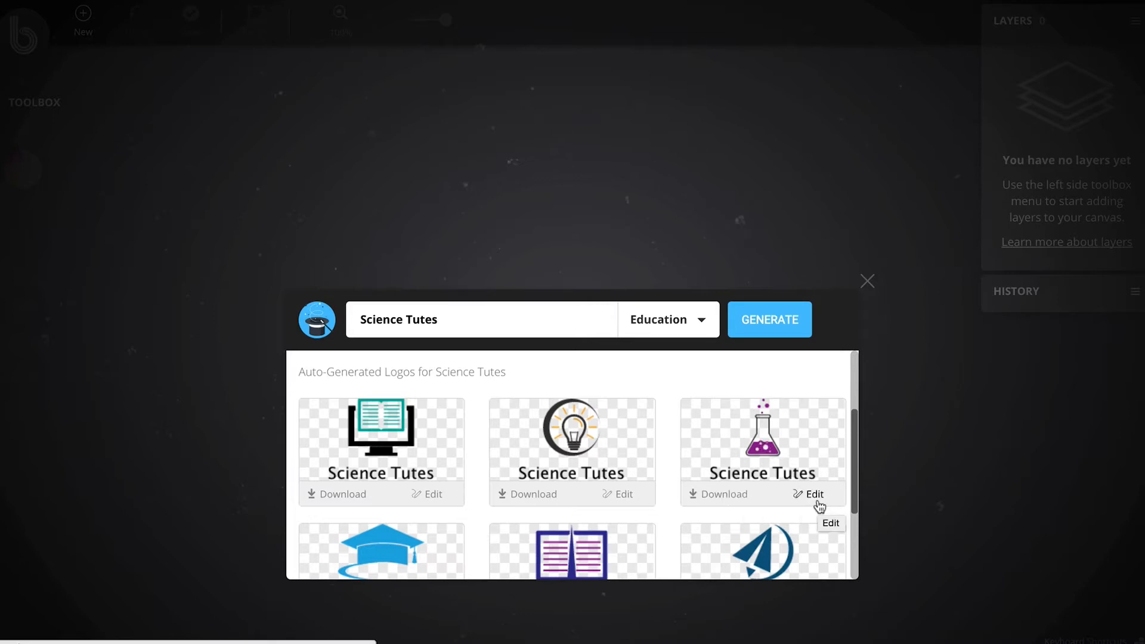
pyautogui.click(721, 495)
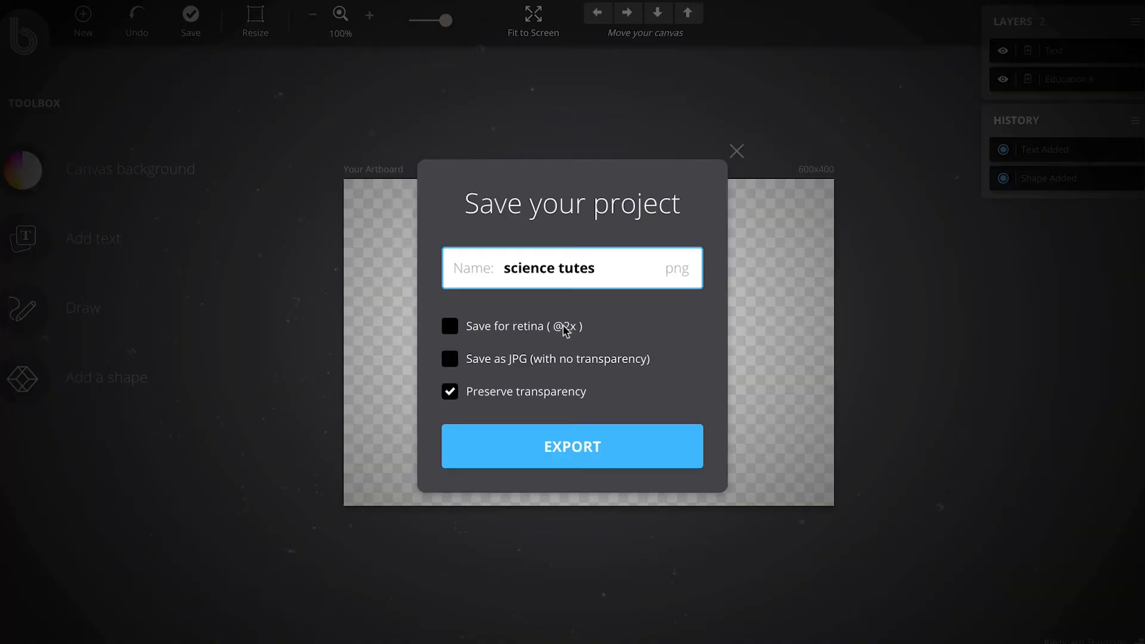
pyautogui.click(451, 327)
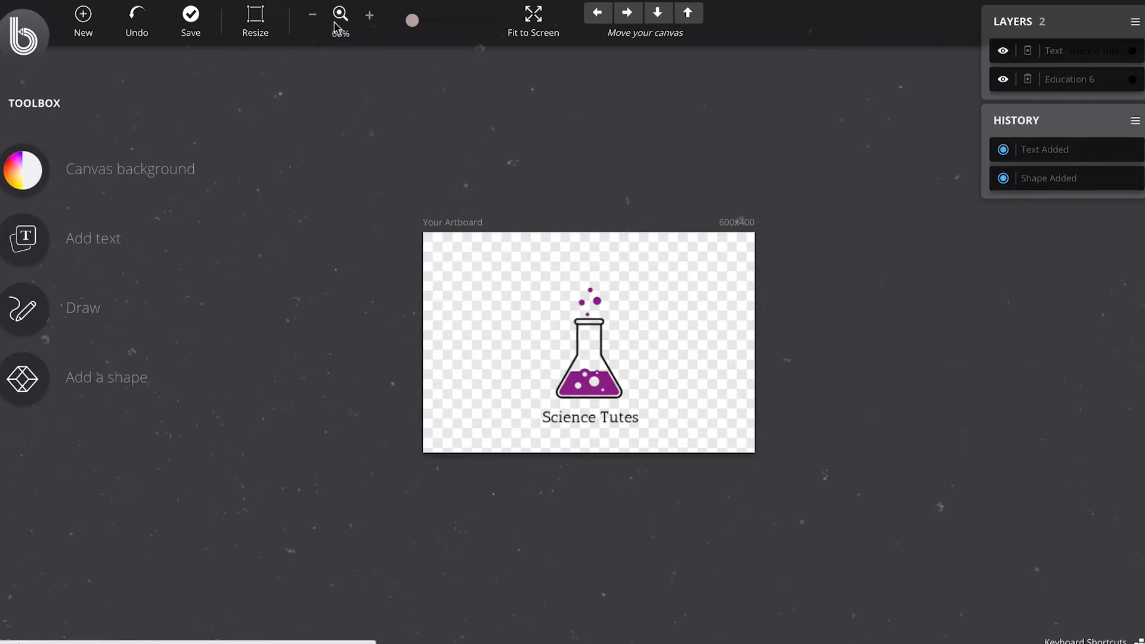
# Step: Move the flask and the Science Tutes text higher on the artboard, keeping the text below the flask
pyautogui.click(370, 18)
pyautogui.click(370, 18)
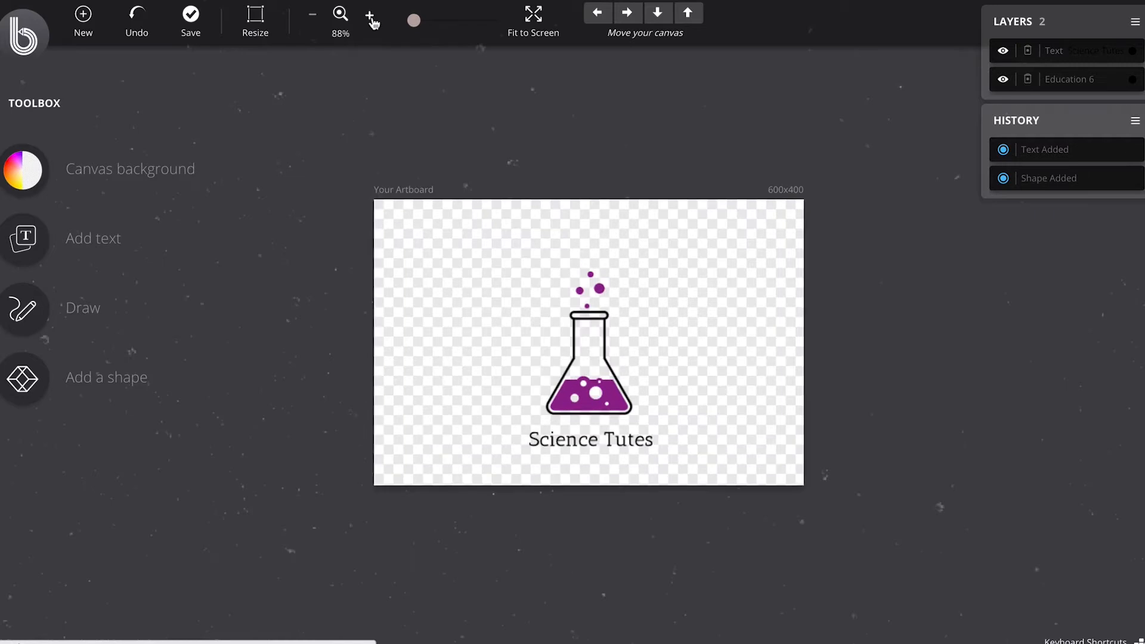
pyautogui.click(370, 18)
pyautogui.click(371, 18)
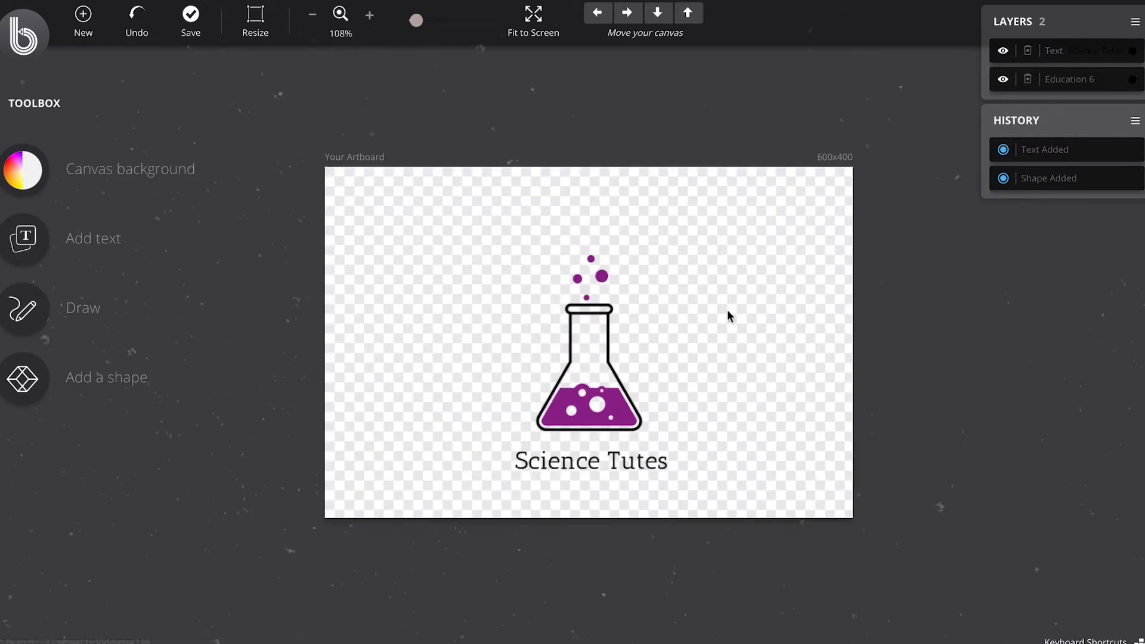
pyautogui.click(370, 16)
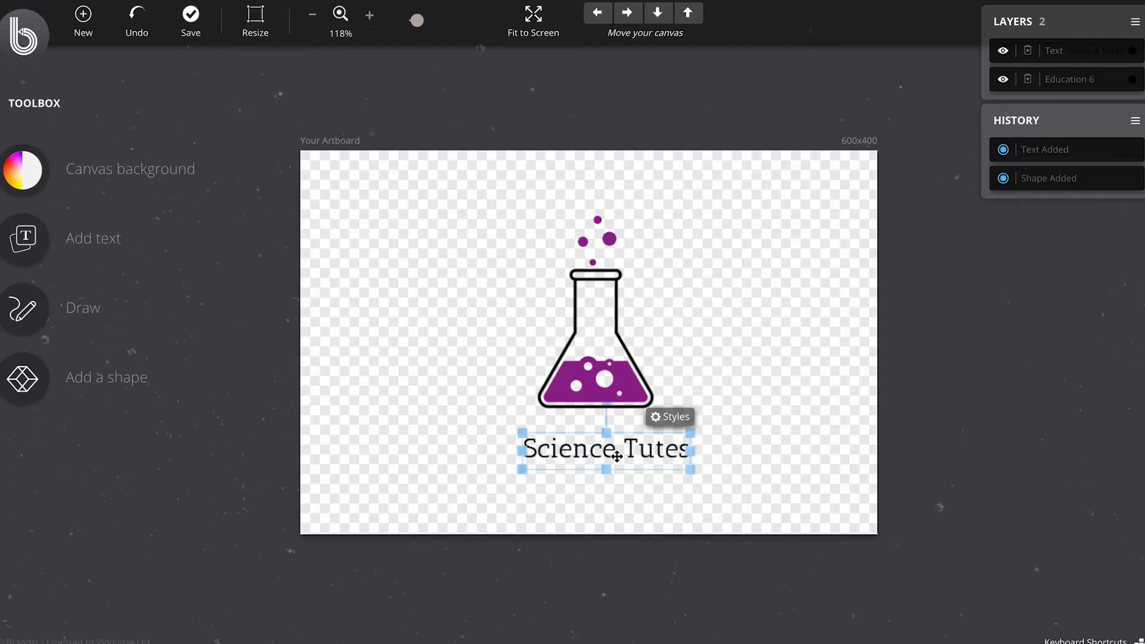
pyautogui.moveTo(616, 400)
pyautogui.mouseDown()
pyautogui.moveTo(614, 366)
pyautogui.moveTo(619, 377)
pyautogui.mouseUp()
pyautogui.moveTo(606, 453); pyautogui.dragTo(605, 430)
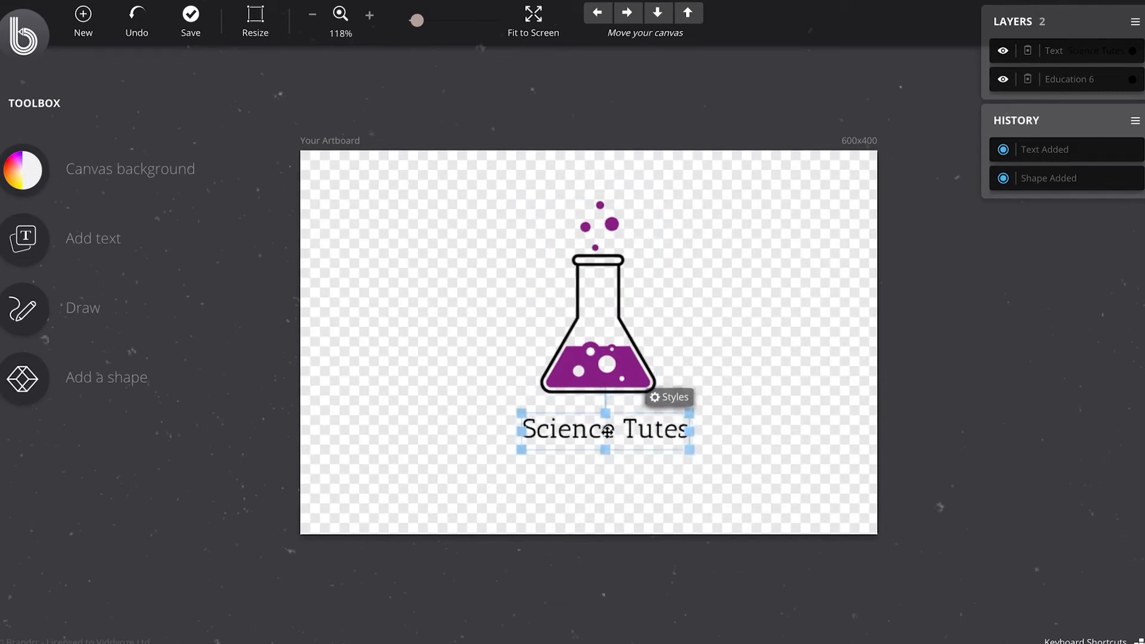
pyautogui.click(707, 445)
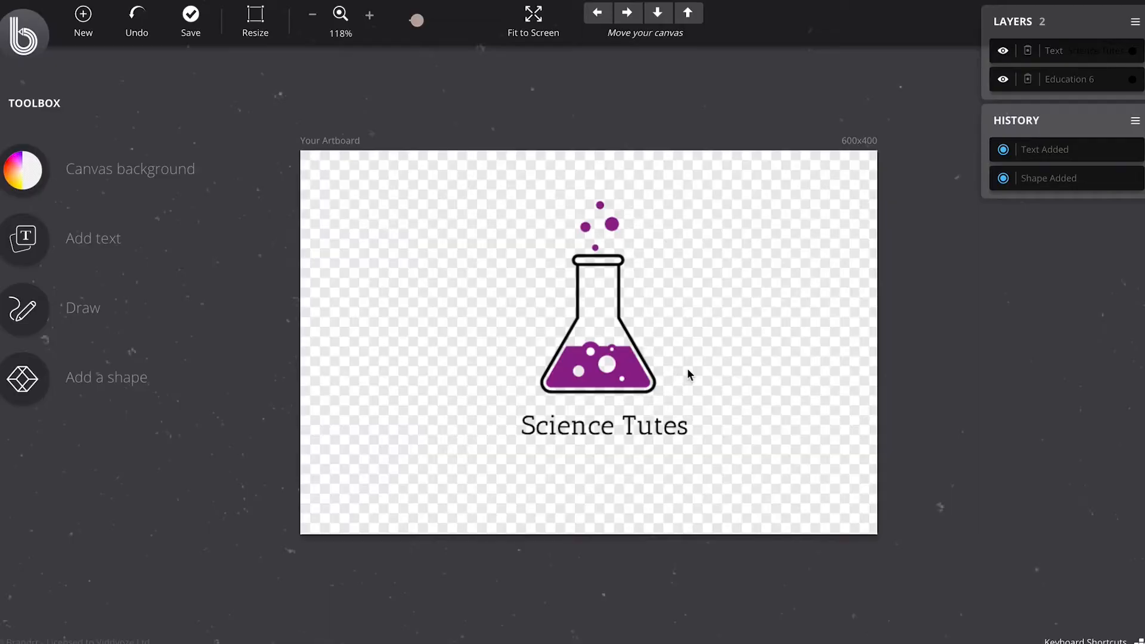
# Step: Enlarge the Science Tutes text to font size 43 and shift it left on the artboard
pyautogui.click(563, 425)
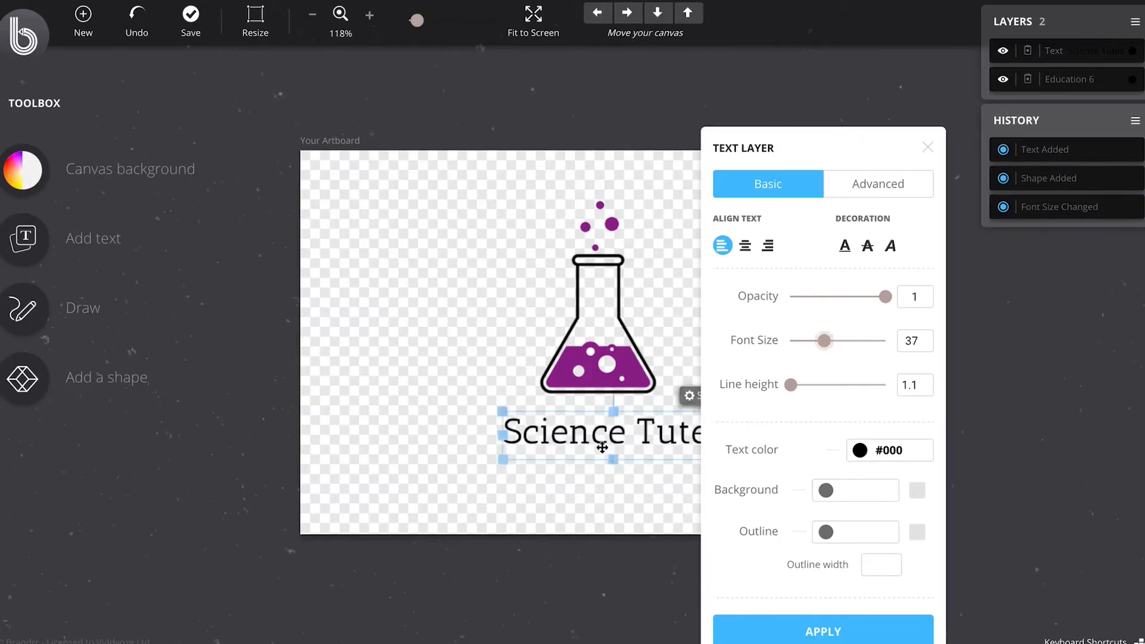
pyautogui.moveTo(602, 448); pyautogui.dragTo(498, 451)
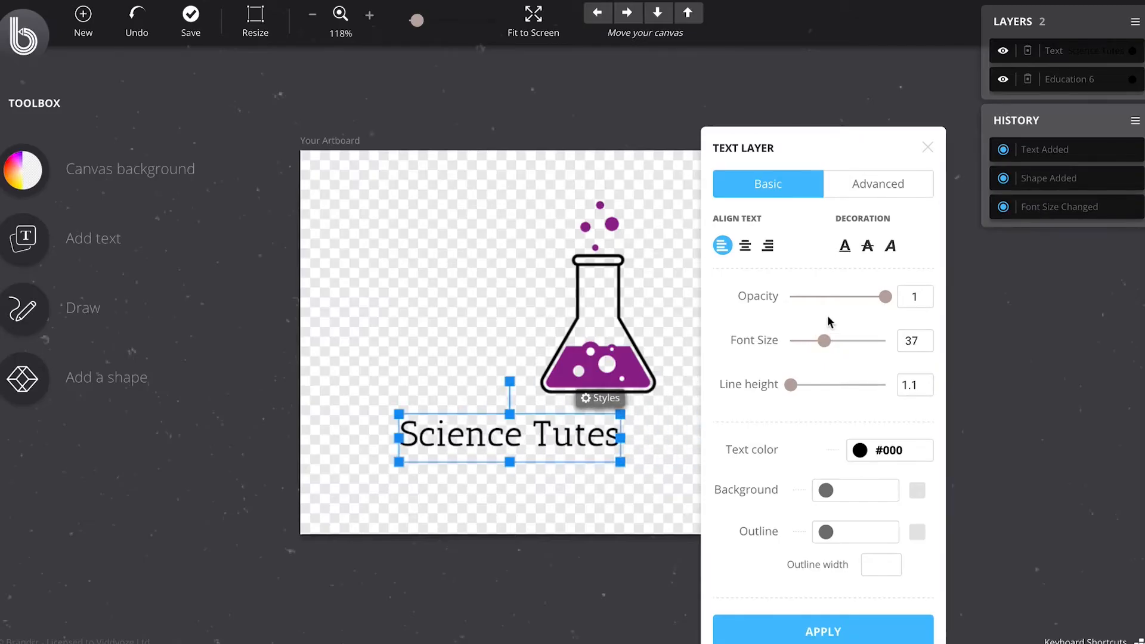
pyautogui.moveTo(823, 339); pyautogui.dragTo(829, 338)
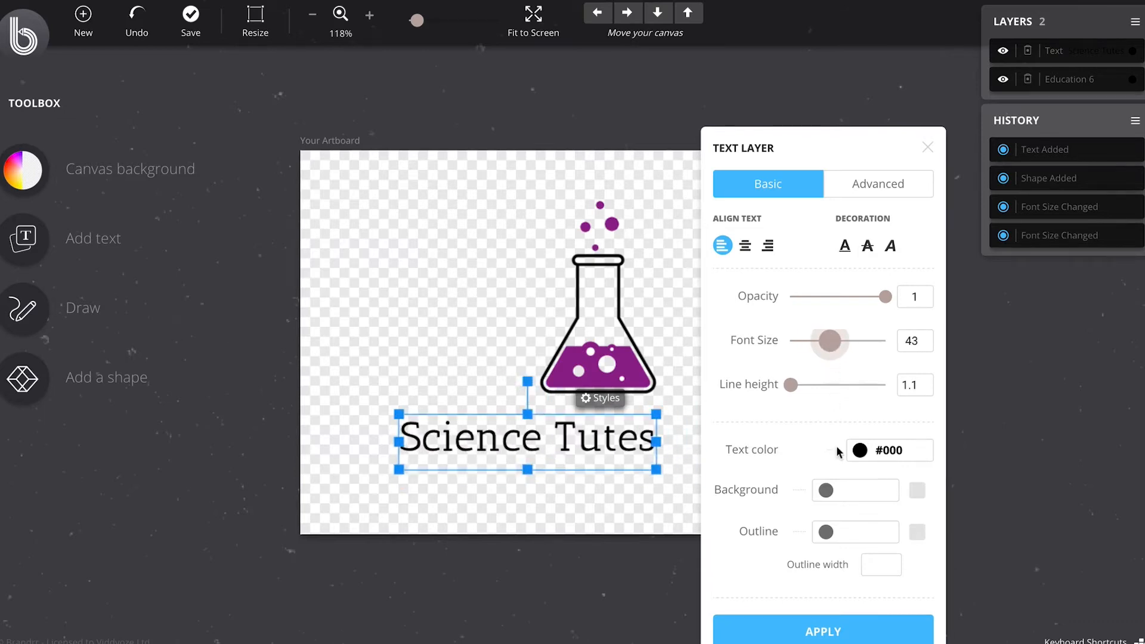
# Step: Set the Science Tutes text color to #db0a5b and apply the text layer styles
pyautogui.click(889, 450)
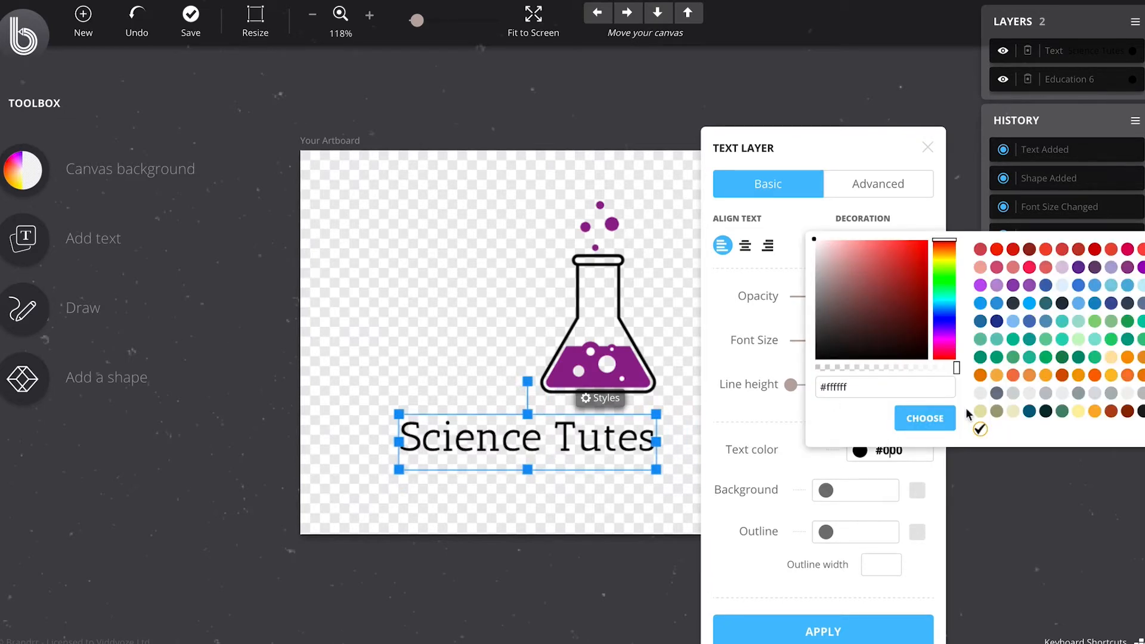
pyautogui.click(1127, 250)
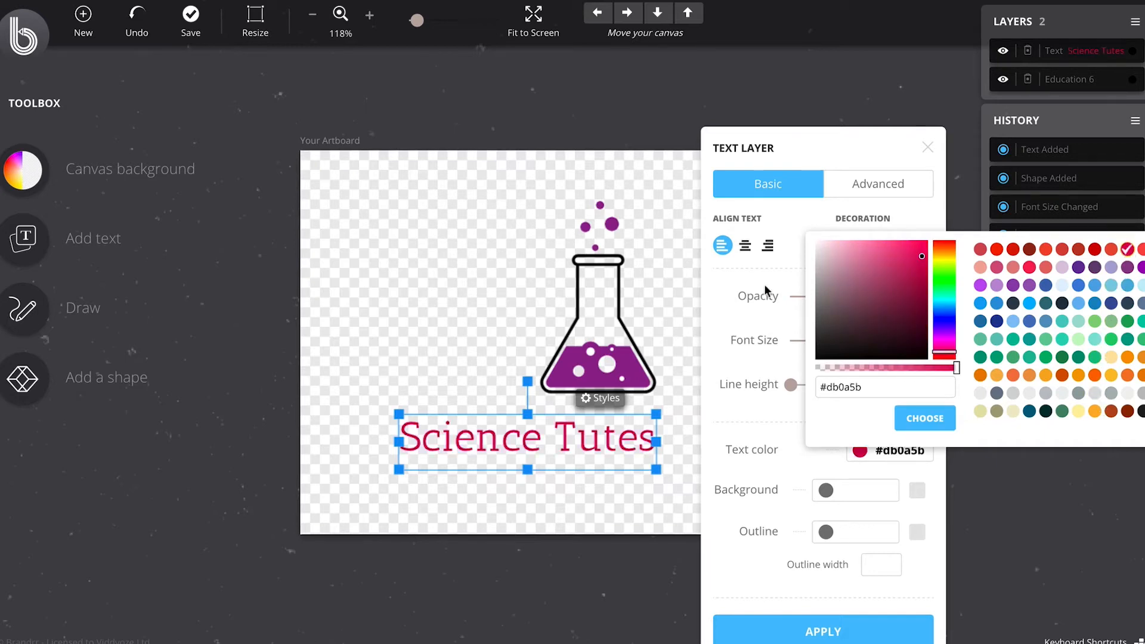
pyautogui.click(901, 419)
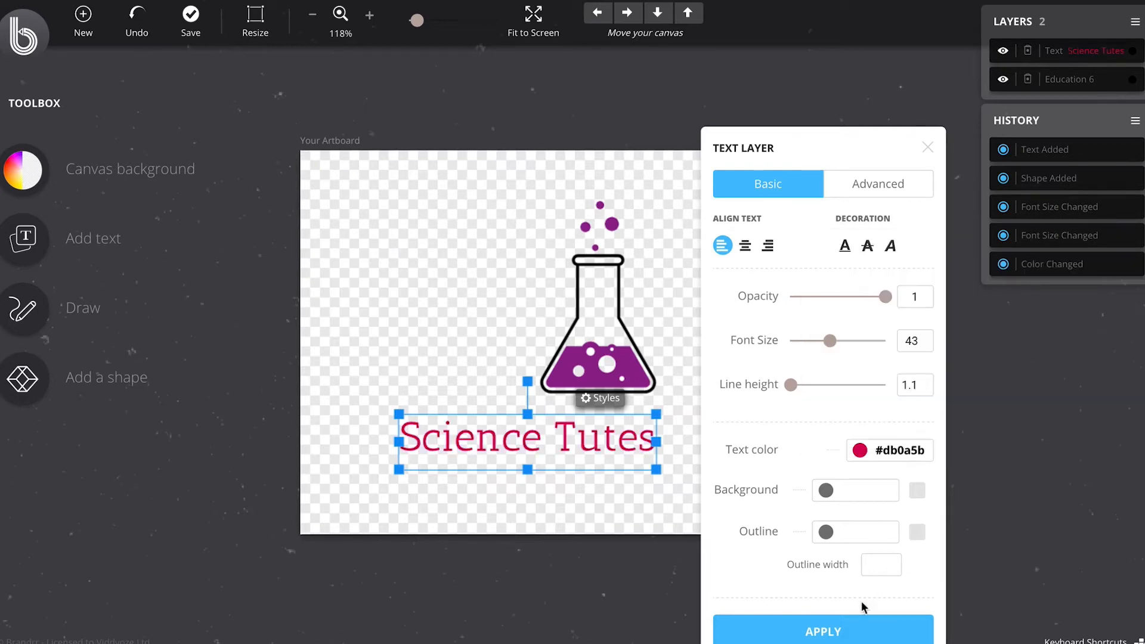
pyautogui.click(844, 631)
pyautogui.click(484, 378)
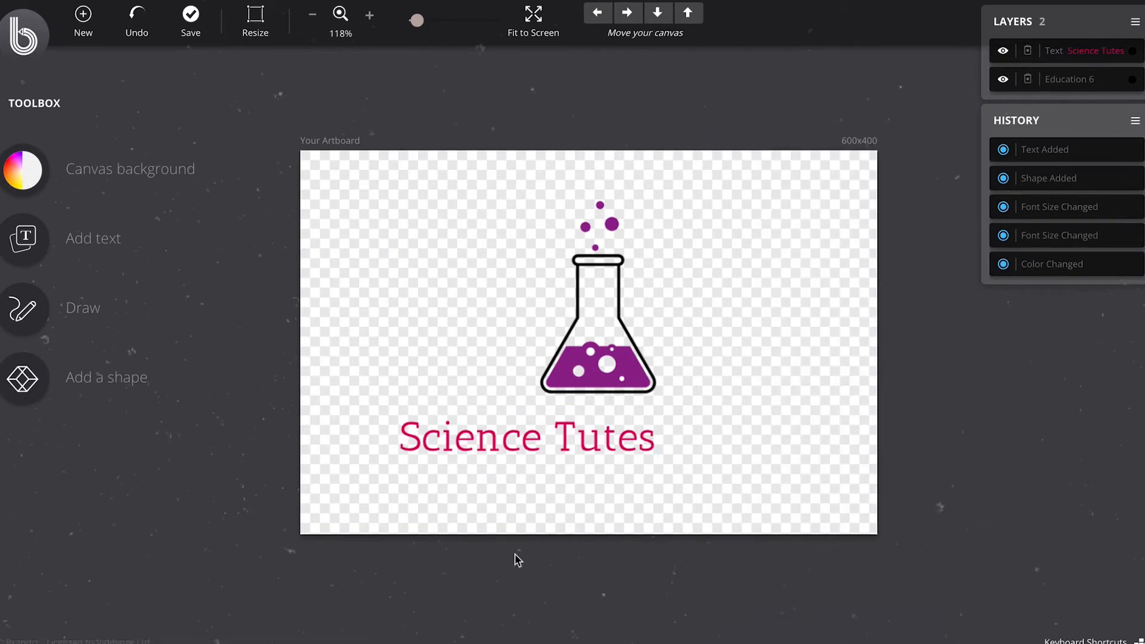
# Step: Change the Science Tutes text to the Handwriting font Architects Daughter and centre it beneath the flask
pyautogui.click(471, 449)
pyautogui.click(474, 449)
pyautogui.click(384, 447)
pyautogui.click(608, 446)
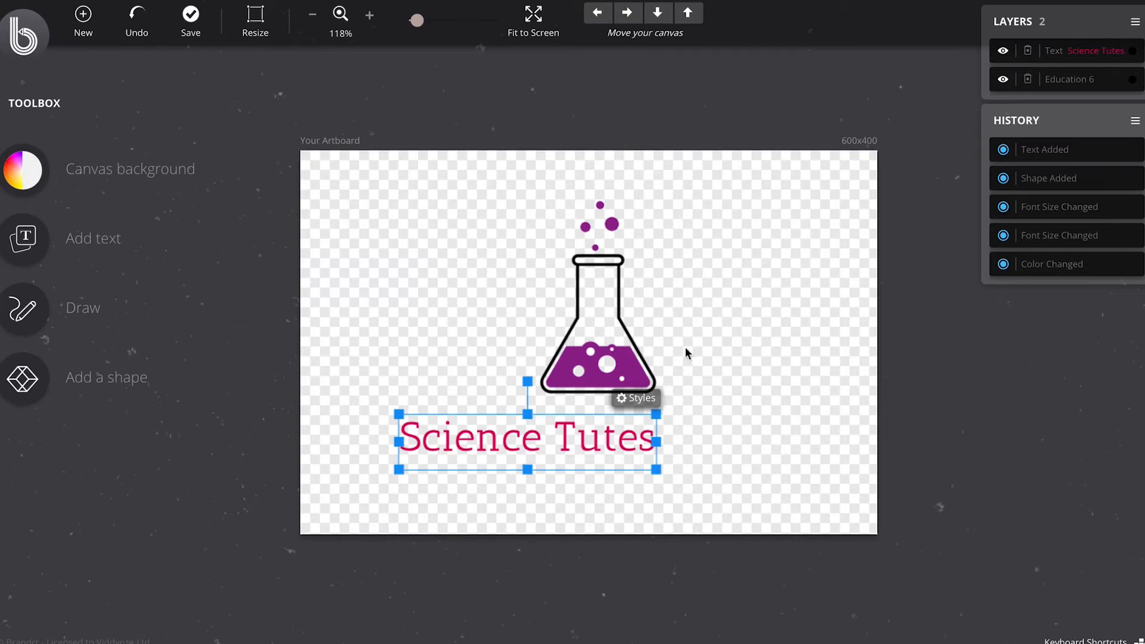
pyautogui.click(636, 399)
pyautogui.click(840, 189)
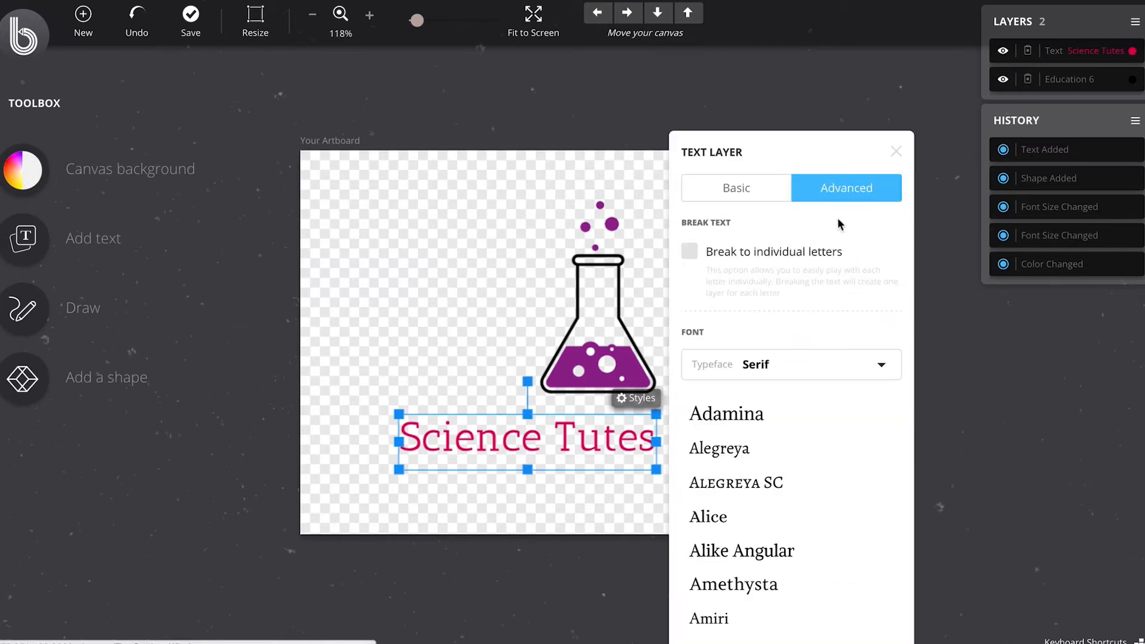
pyautogui.scroll(-1, 811, 411)
pyautogui.scroll(-2, 813, 420)
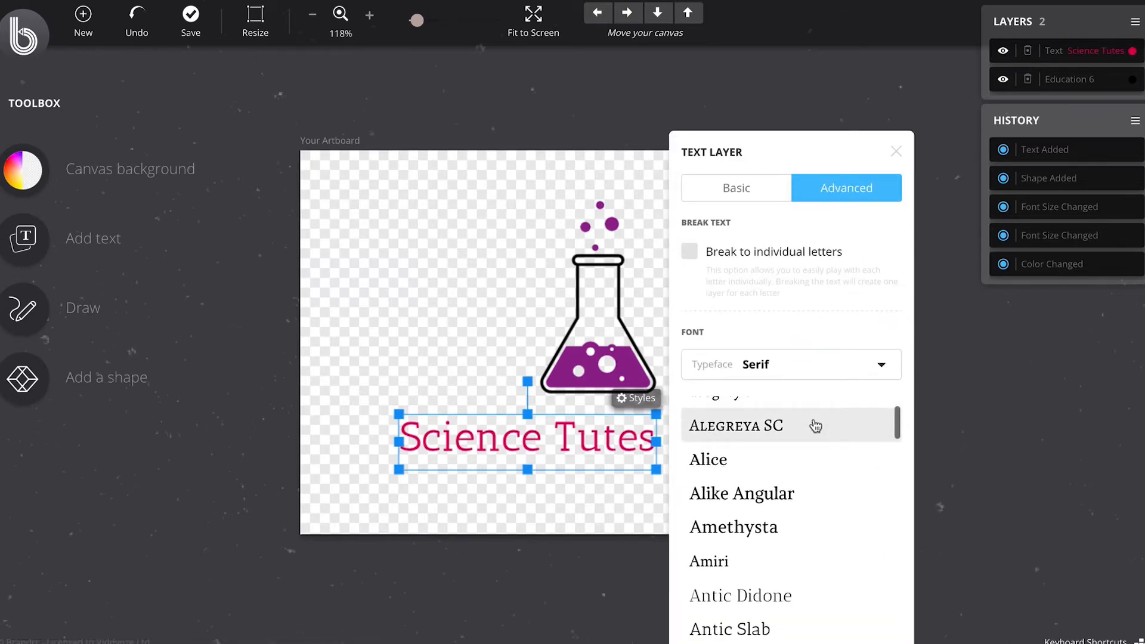
pyautogui.scroll(2, 793, 403)
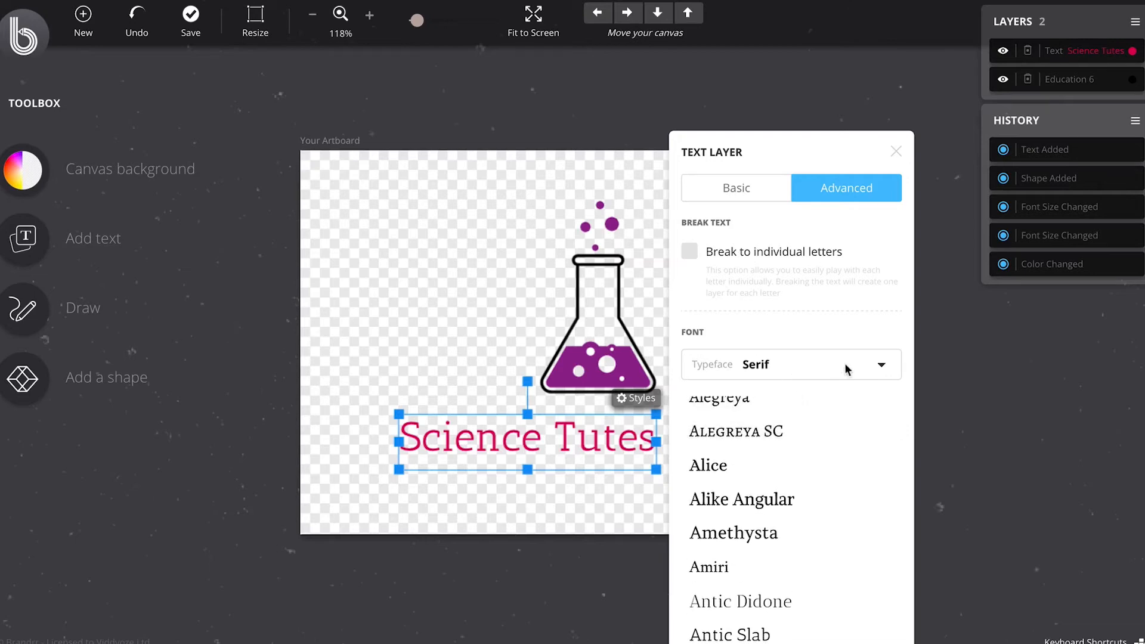
pyautogui.click(879, 365)
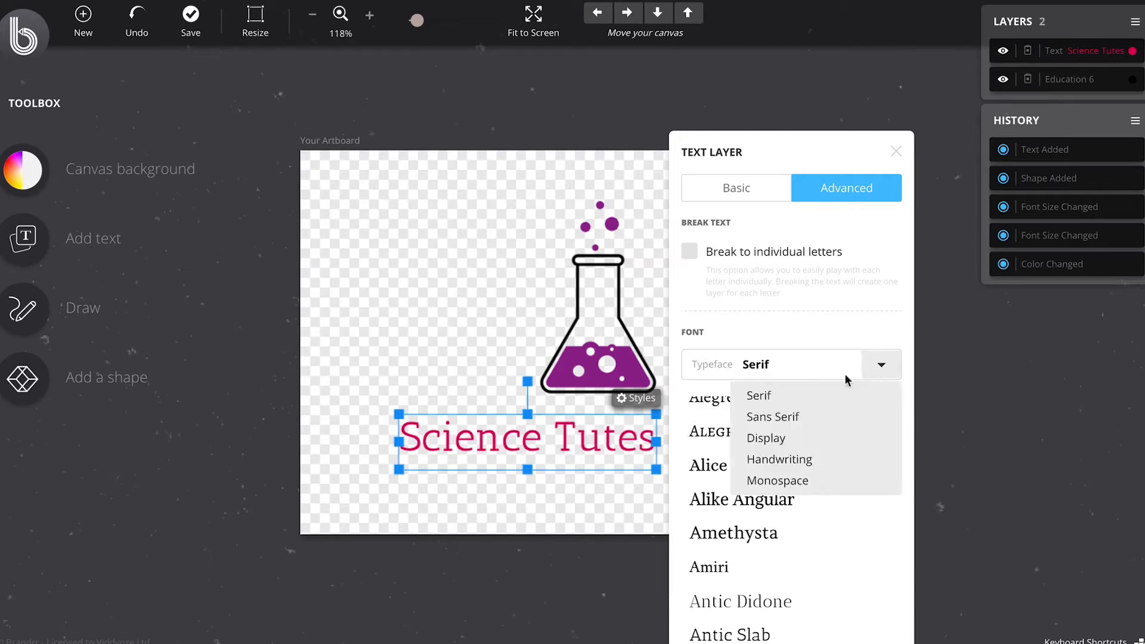
pyautogui.click(788, 460)
pyautogui.scroll(-1, 822, 467)
pyautogui.scroll(-3, 822, 466)
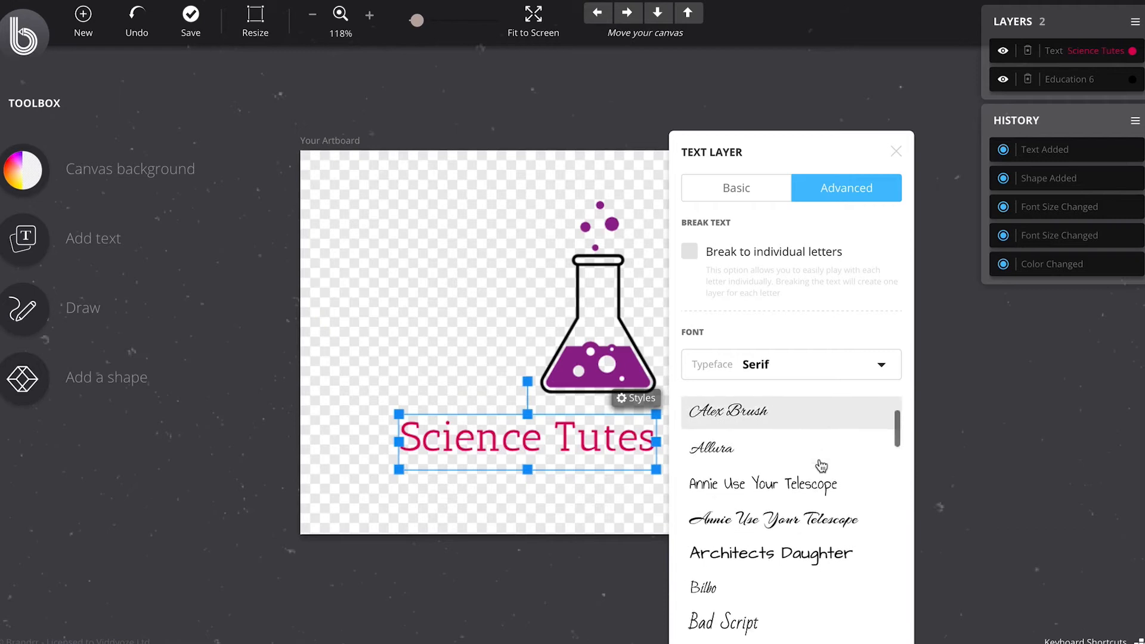
pyautogui.click(790, 506)
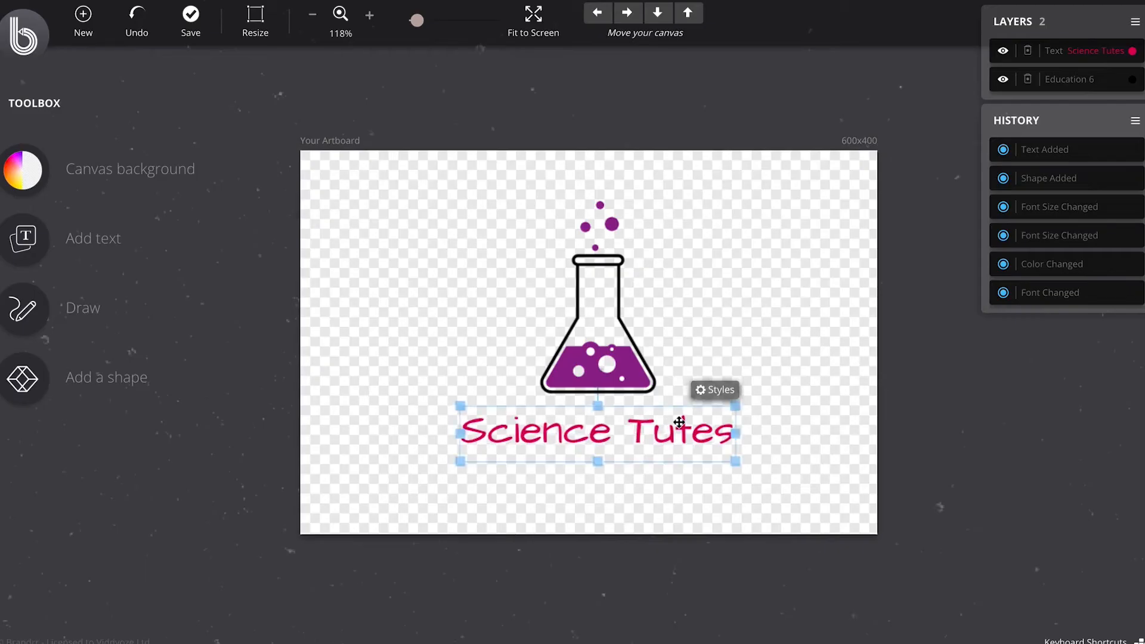
# Step: Nudge the flask slightly left and down above the Science Tutes text
pyautogui.click(721, 357)
pyautogui.click(610, 365)
pyautogui.moveTo(610, 365); pyautogui.dragTo(612, 365)
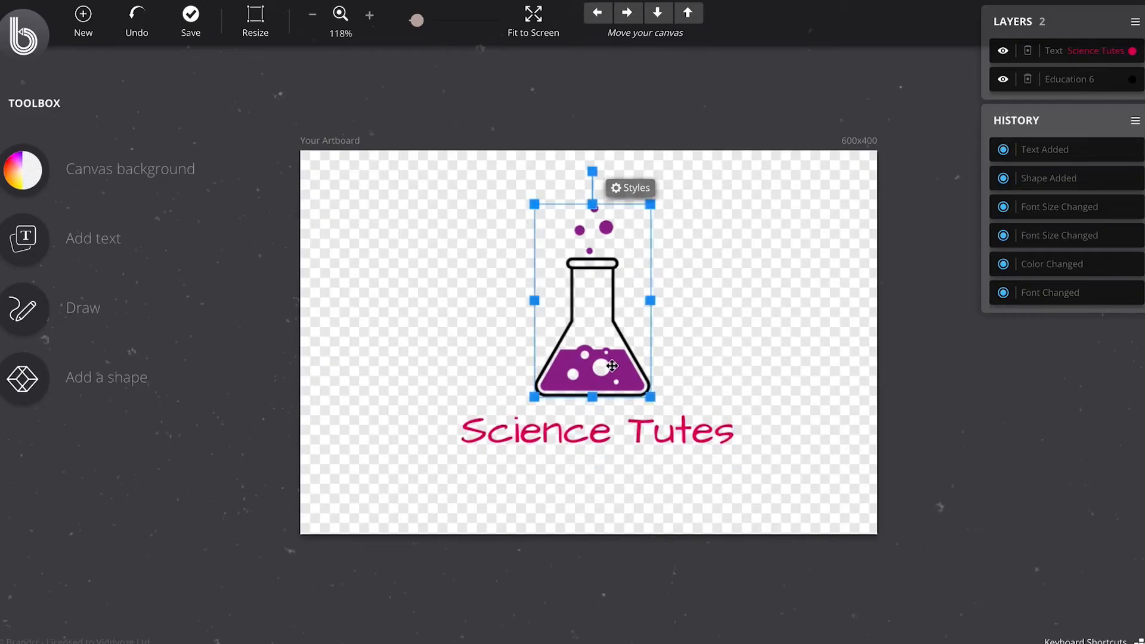
# Step: Open the flask artwork's style settings and choose its Layer 0
pyautogui.click(369, 15)
pyautogui.click(781, 322)
pyautogui.click(607, 345)
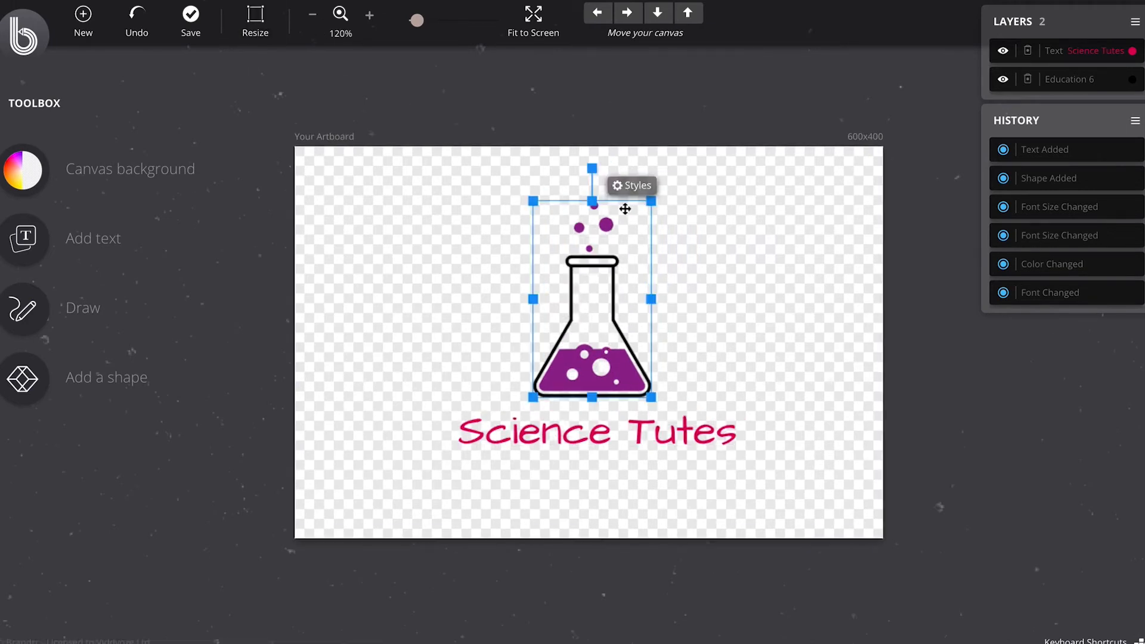
pyautogui.click(632, 186)
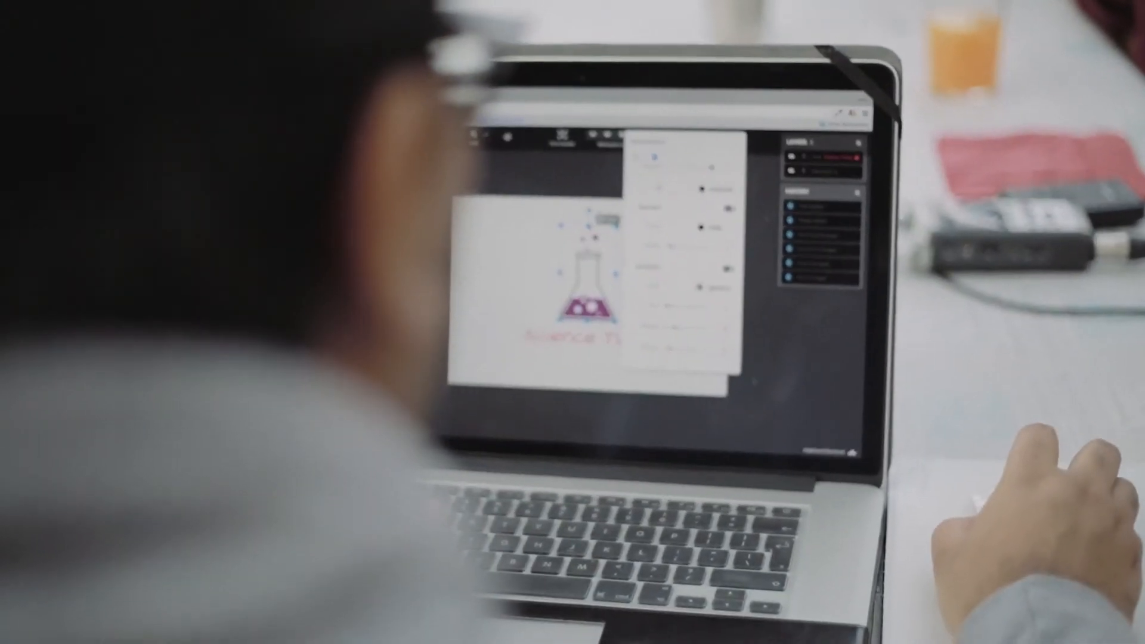
pyautogui.click(724, 58)
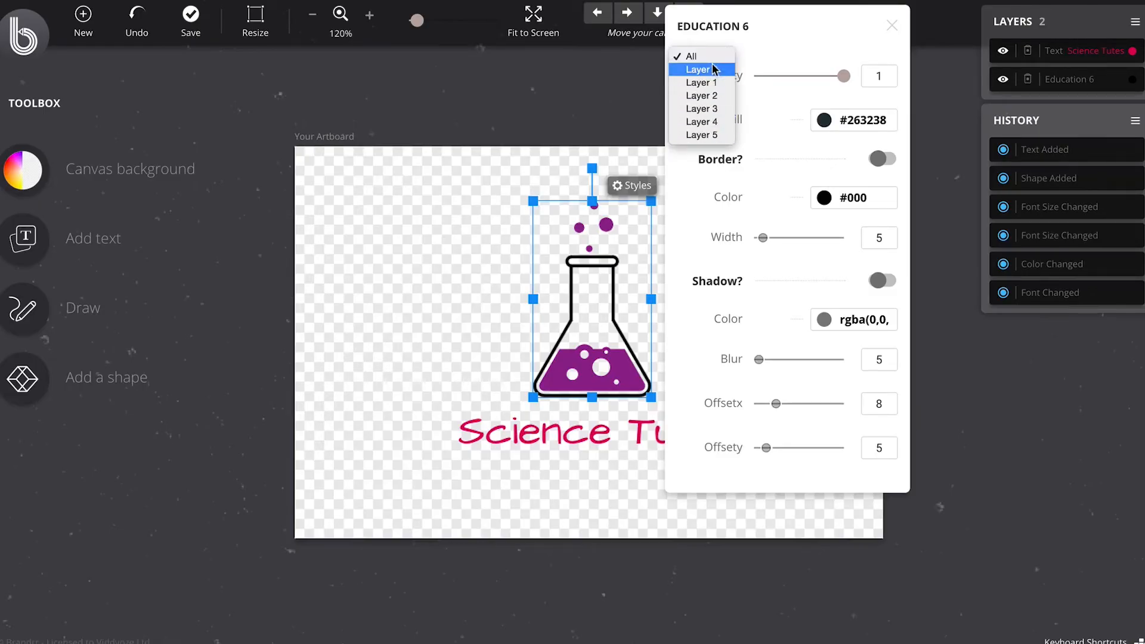
pyautogui.click(703, 70)
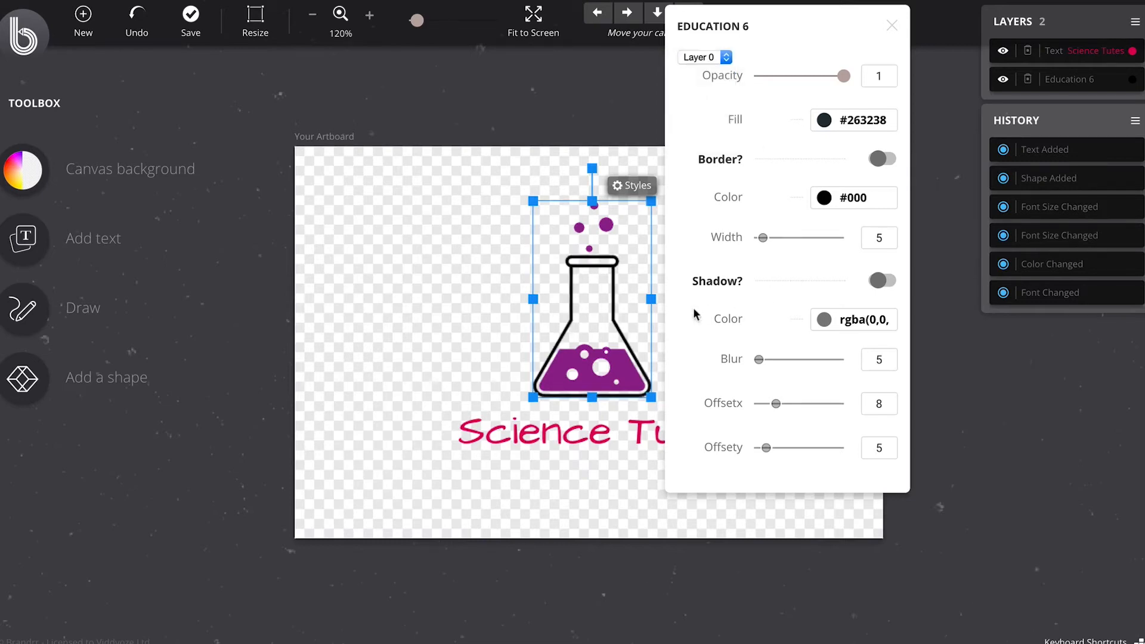
# Step: Set the fill of the flask artwork's Layer 0 to #000000
pyautogui.click(716, 60)
pyautogui.click(714, 56)
pyautogui.click(715, 56)
pyautogui.click(723, 42)
pyautogui.click(702, 57)
pyautogui.click(725, 71)
pyautogui.click(855, 121)
pyautogui.moveTo(872, 206); pyautogui.dragTo(826, 280)
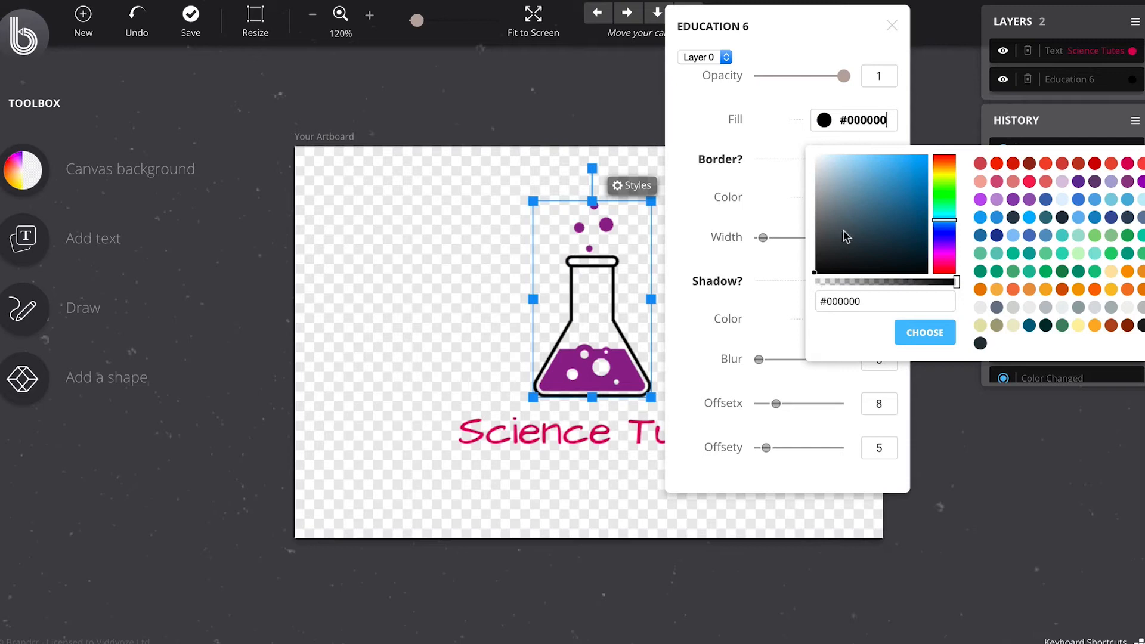
pyautogui.click(899, 335)
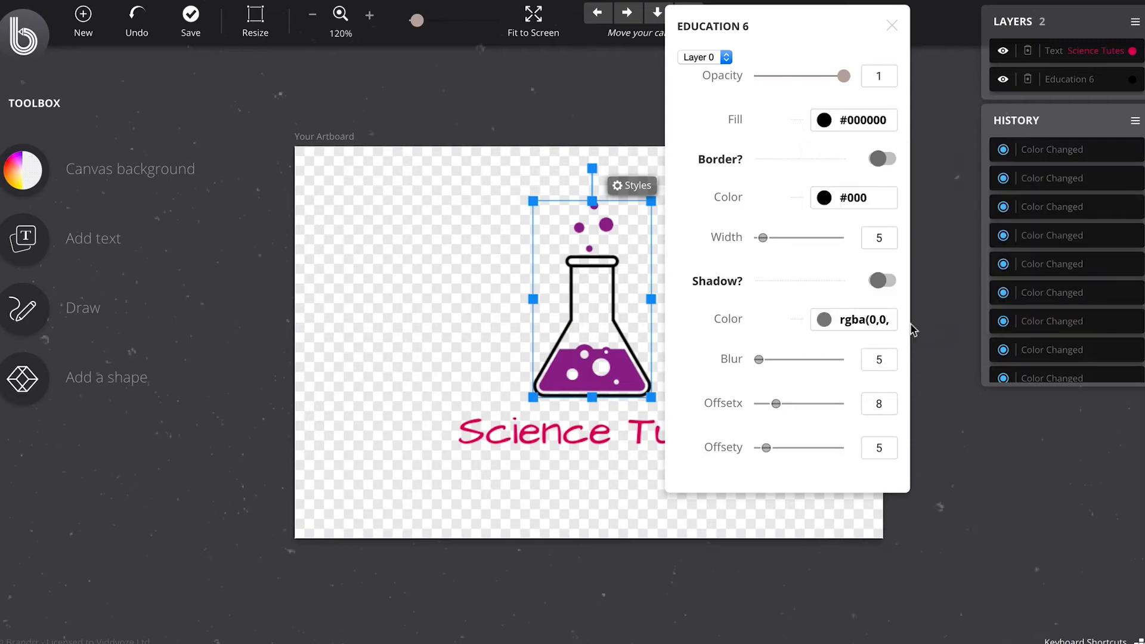
# Step: Give the flask artwork's Layer 1 a muted red preset fill
pyautogui.click(717, 59)
pyautogui.click(713, 73)
pyautogui.click(844, 123)
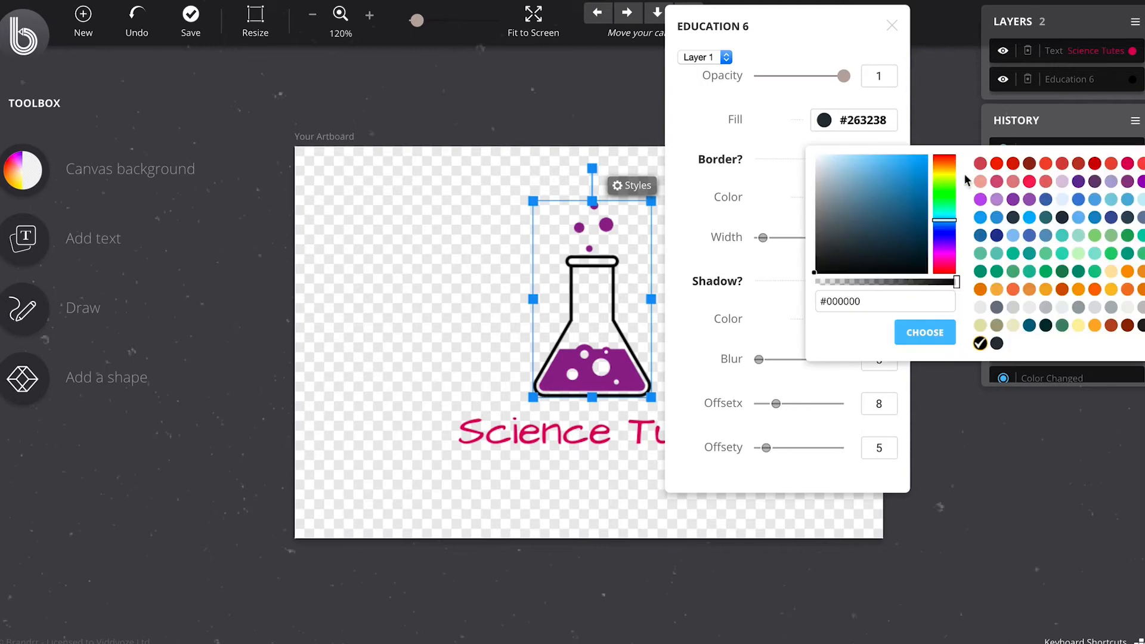
pyautogui.click(980, 164)
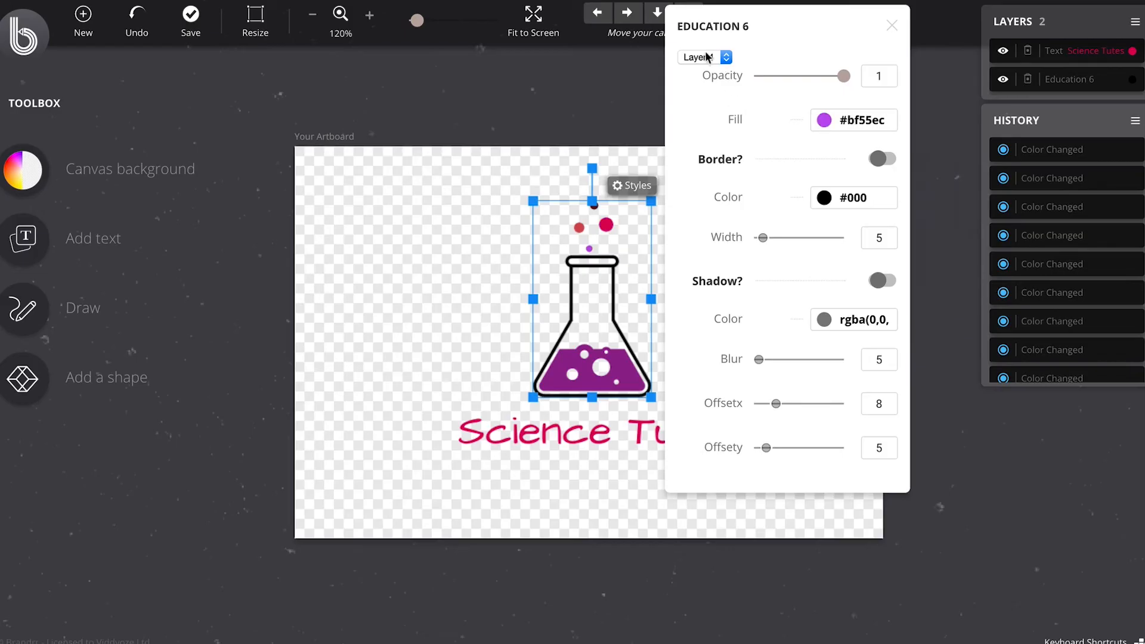
# Step: Set the fill of Layer 5, the liquid in the flask, to #f64747 and close the style settings
pyautogui.click(705, 53)
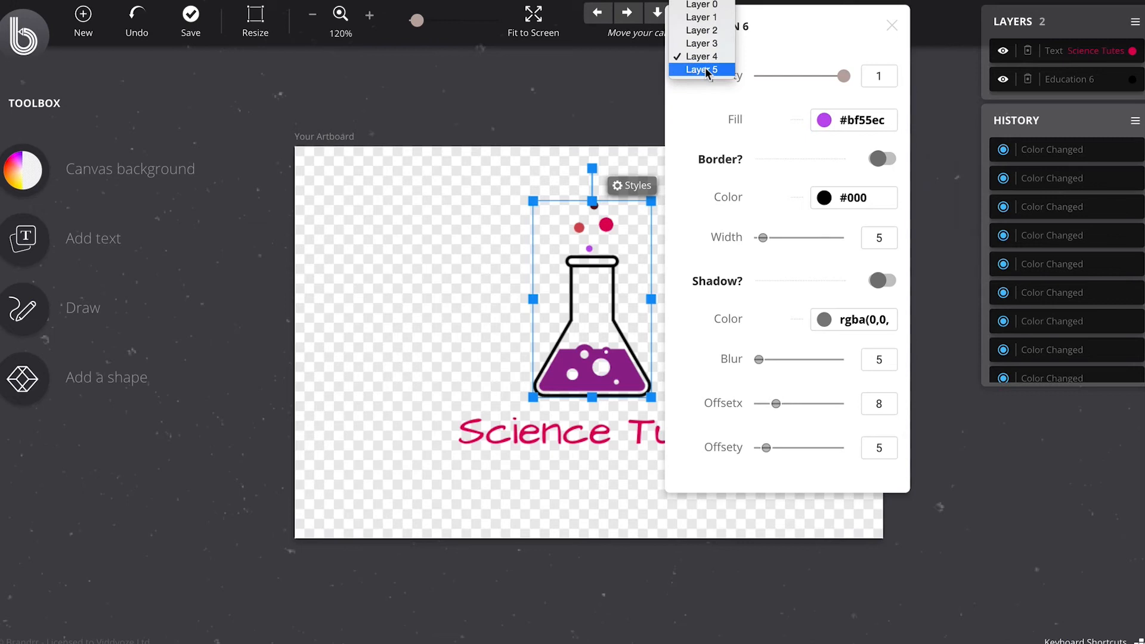
pyautogui.click(705, 68)
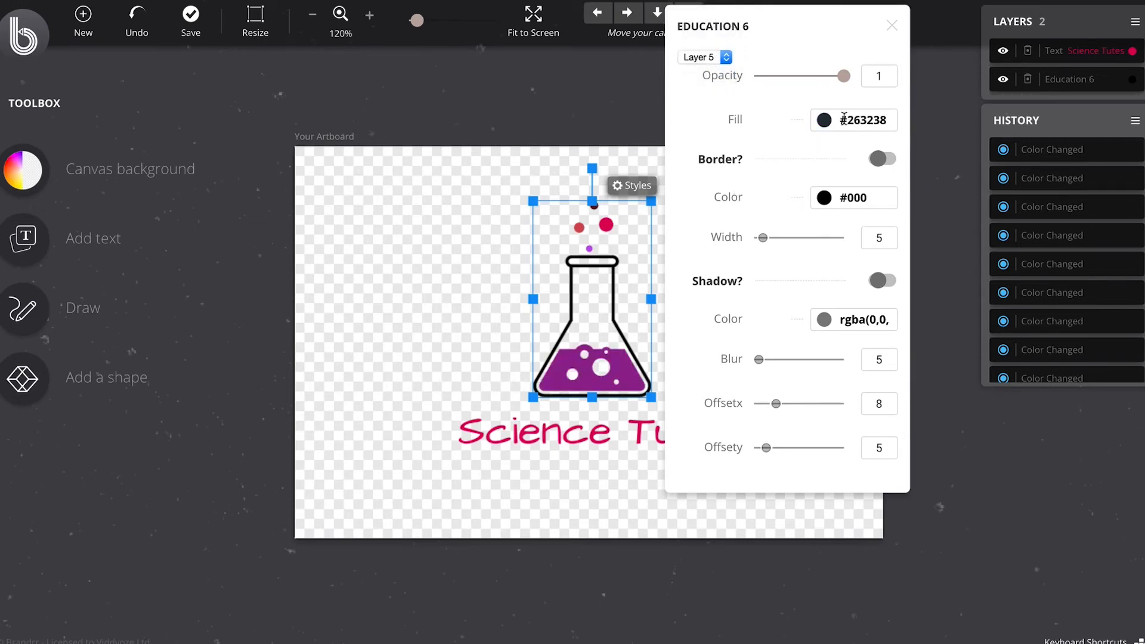
pyautogui.click(848, 120)
pyautogui.click(1141, 165)
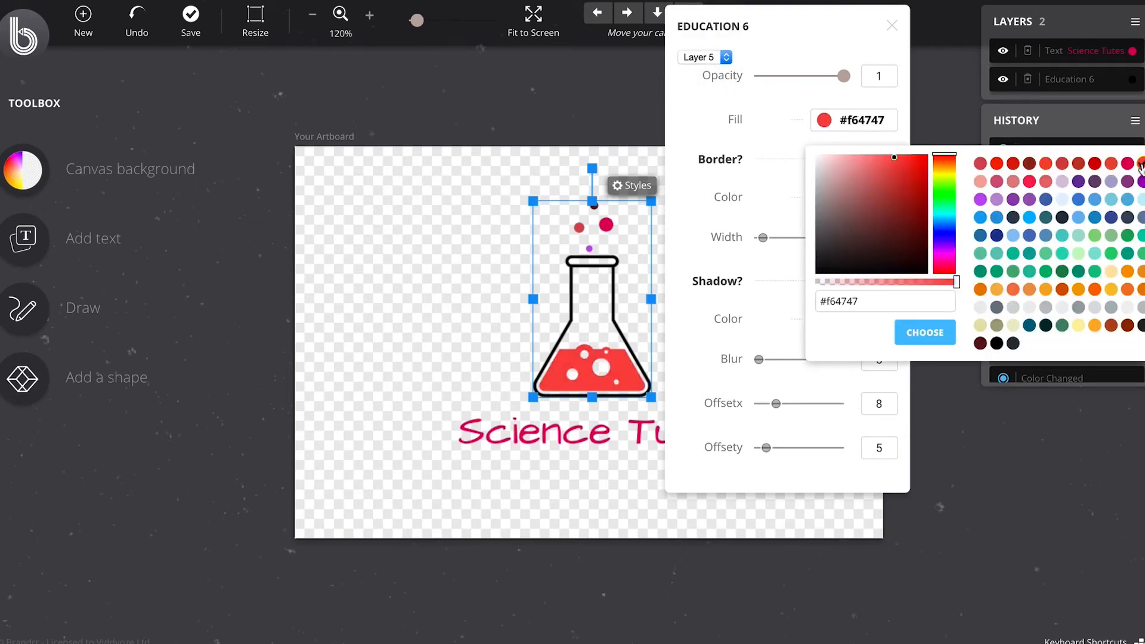
pyautogui.click(920, 338)
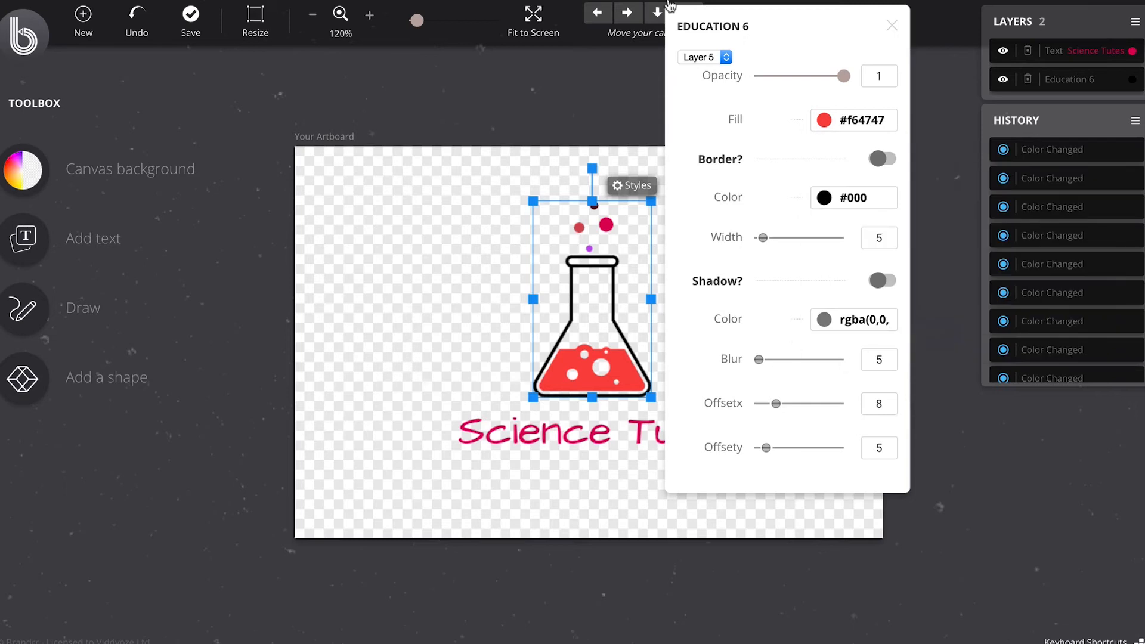
pyautogui.click(891, 27)
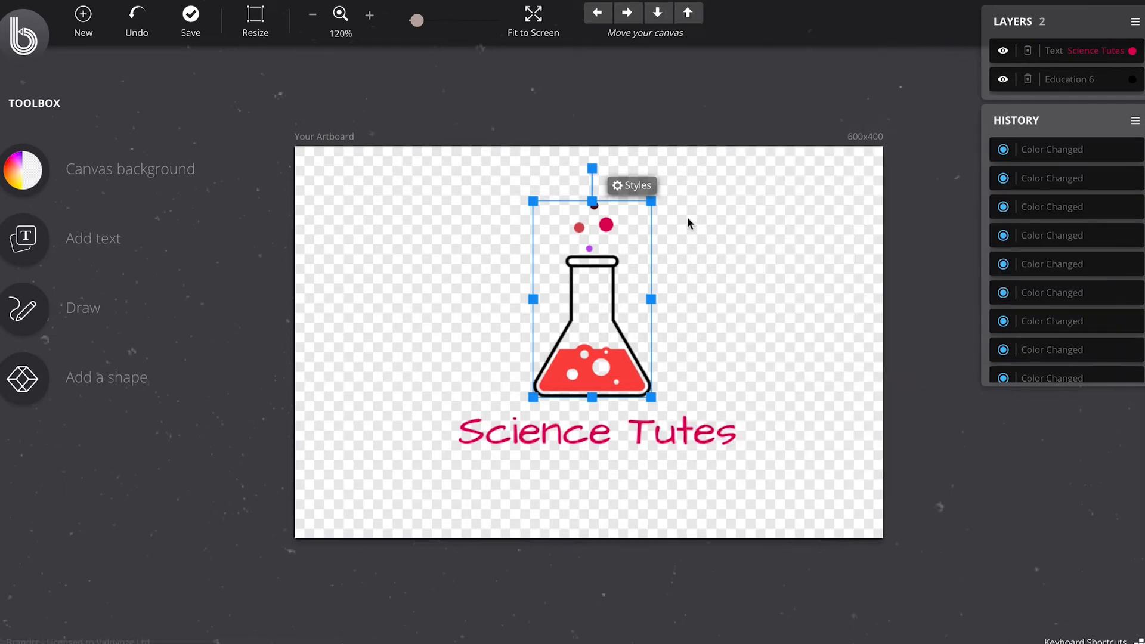
# Step: Enlarge the flask to fill most of the artboard's height and position it directly above the Science Tutes text
pyautogui.moveTo(652, 397); pyautogui.dragTo(630, 372)
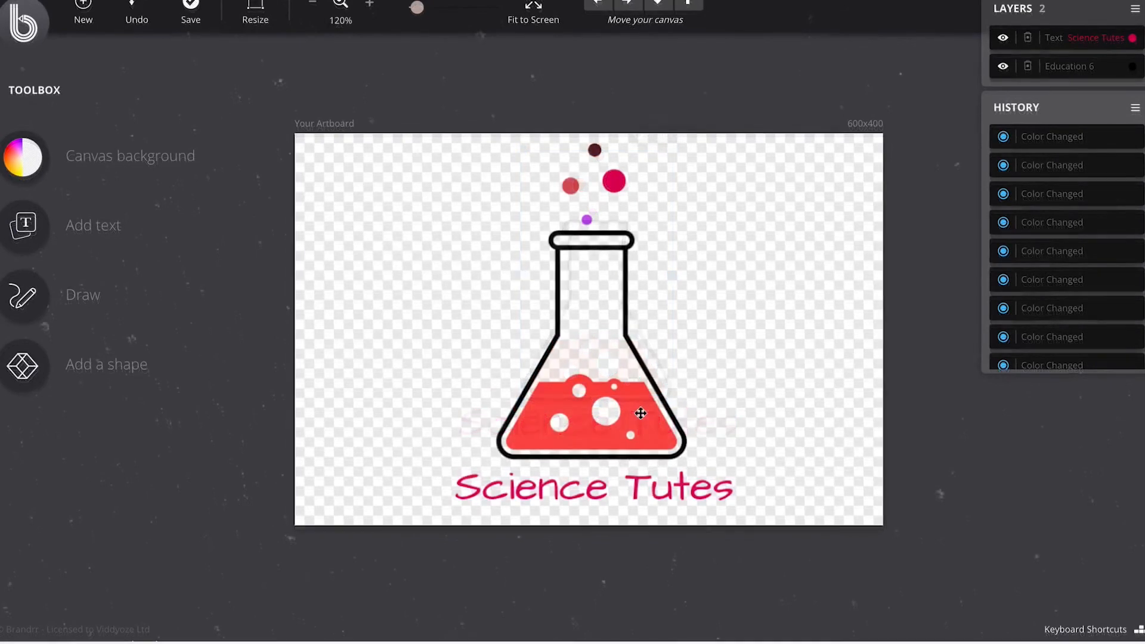
pyautogui.moveTo(618, 417); pyautogui.dragTo(622, 415)
pyautogui.click(847, 403)
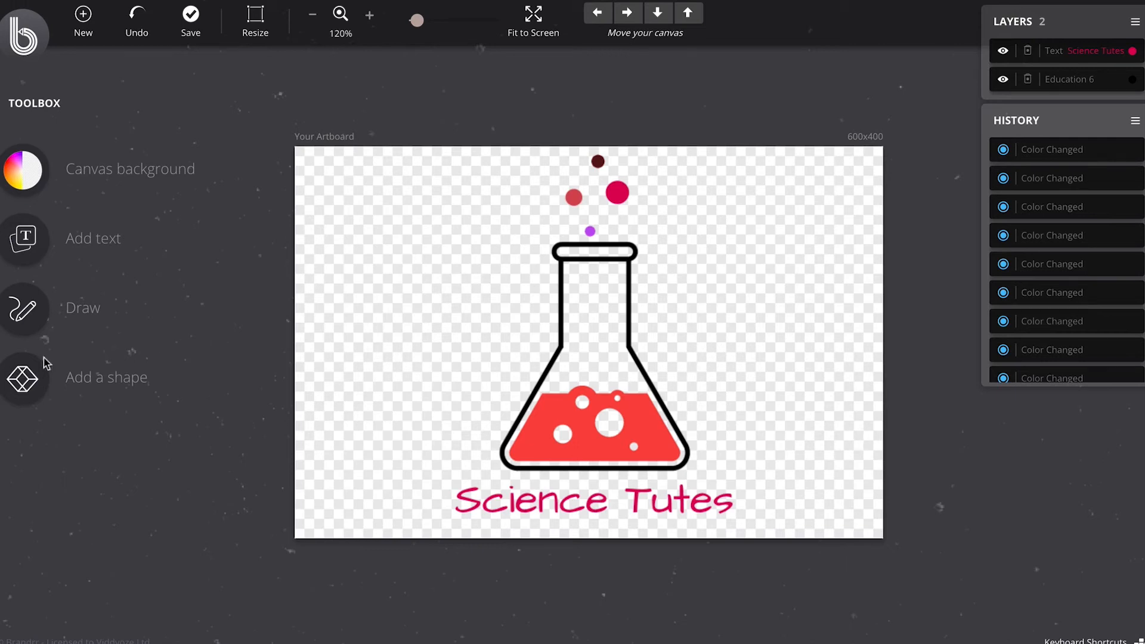
# Step: Export the logo as a PNG named Science 2, saved for retina with transparency preserved
pyautogui.click(191, 23)
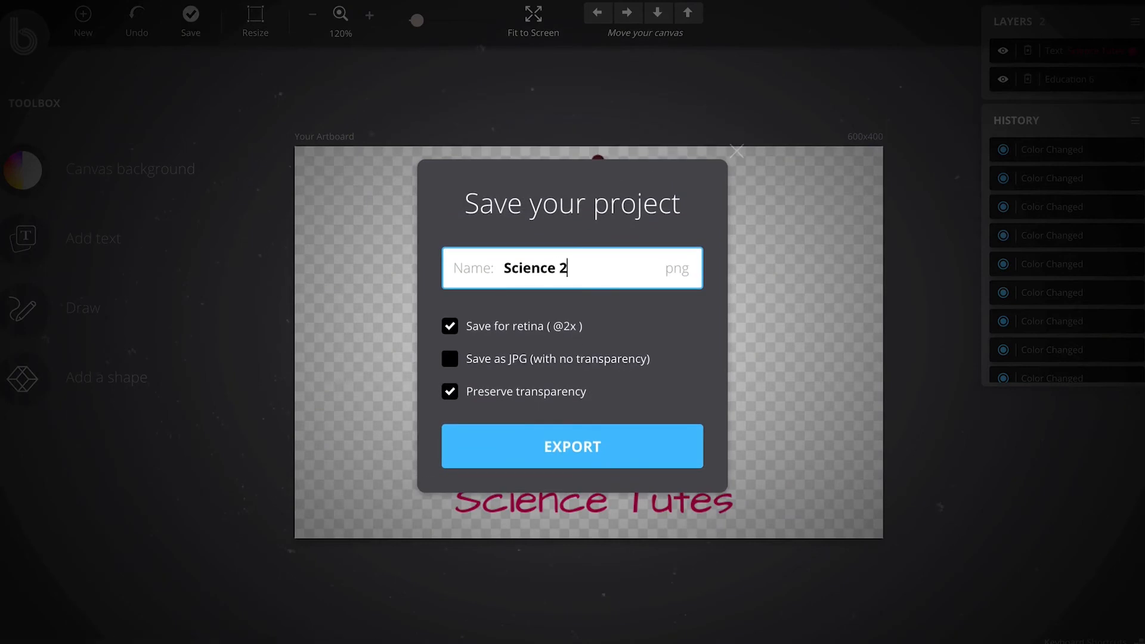
pyautogui.write('2')
pyautogui.click(594, 444)
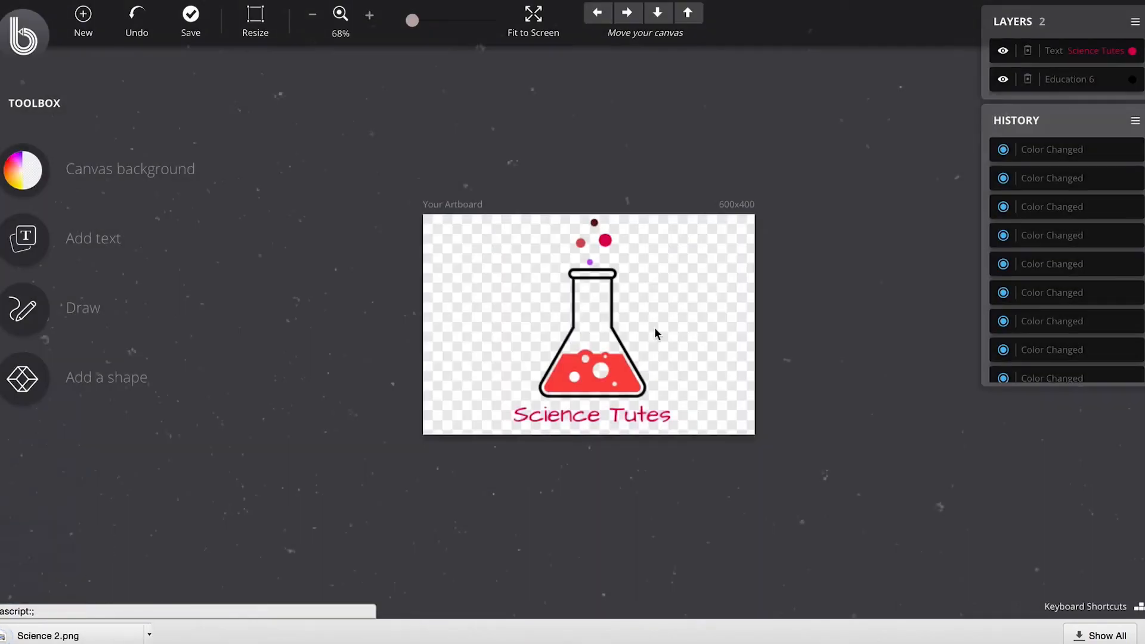
# Step: Check the exported Science 2.png in a smaller, centred preview window and close it
pyautogui.click(74, 636)
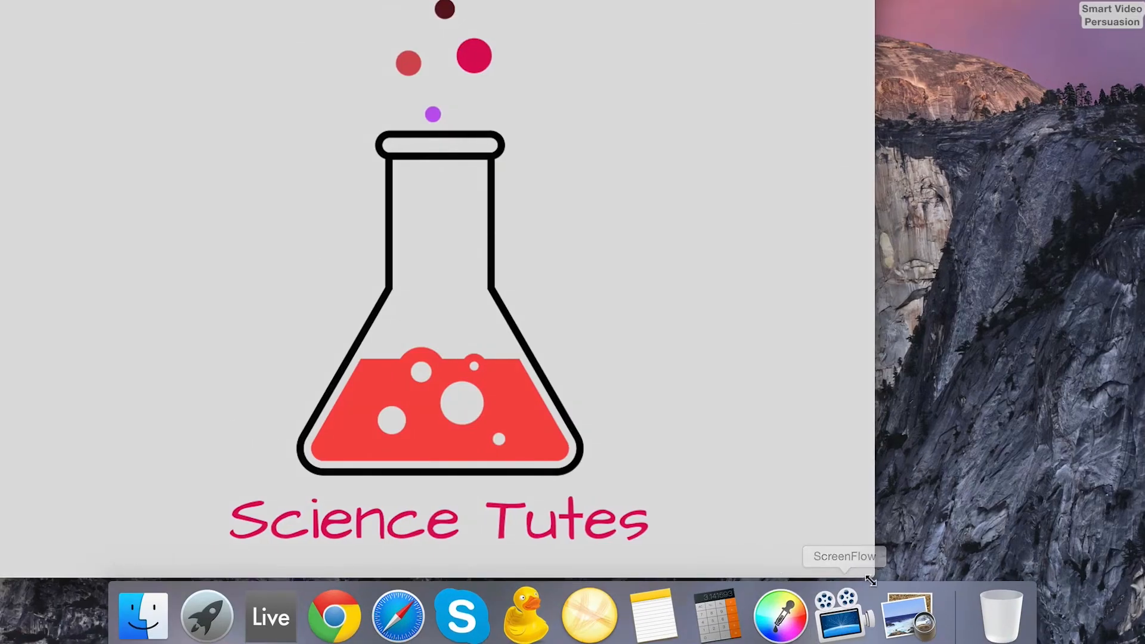
pyautogui.moveTo(871, 581); pyautogui.dragTo(540, 338)
pyautogui.moveTo(210, 0); pyautogui.dragTo(510, 2)
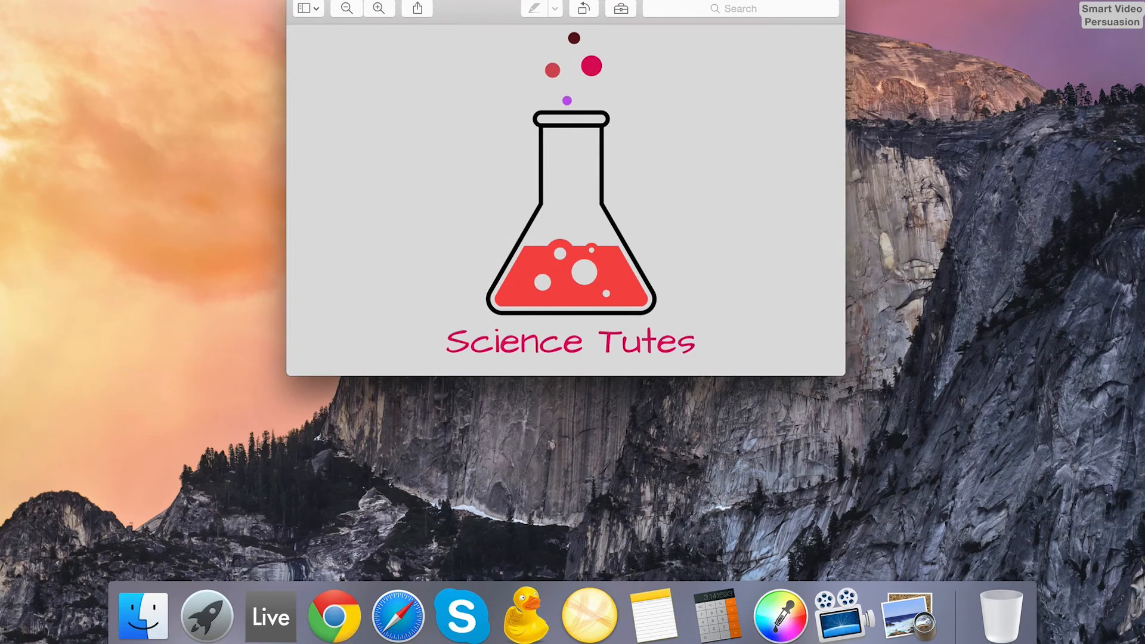
pyautogui.press('super+w')
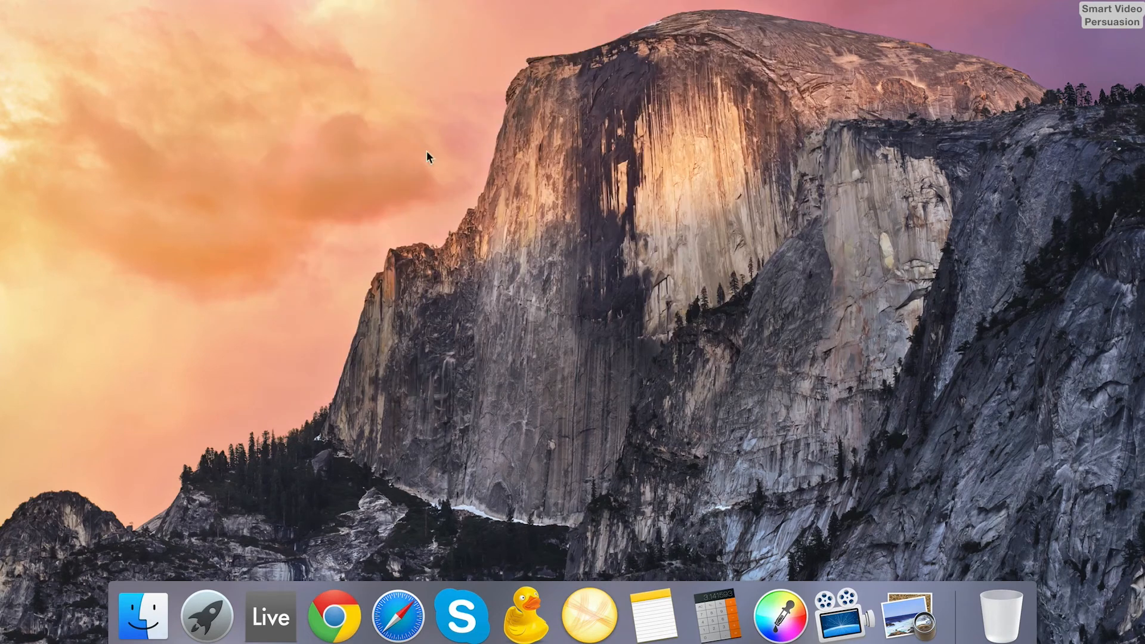
# Step: Switch to Chrome, reload Brandrr and skip the walkthrough to create a project
pyautogui.click(332, 602)
pyautogui.press('super+r')
pyautogui.click(627, 190)
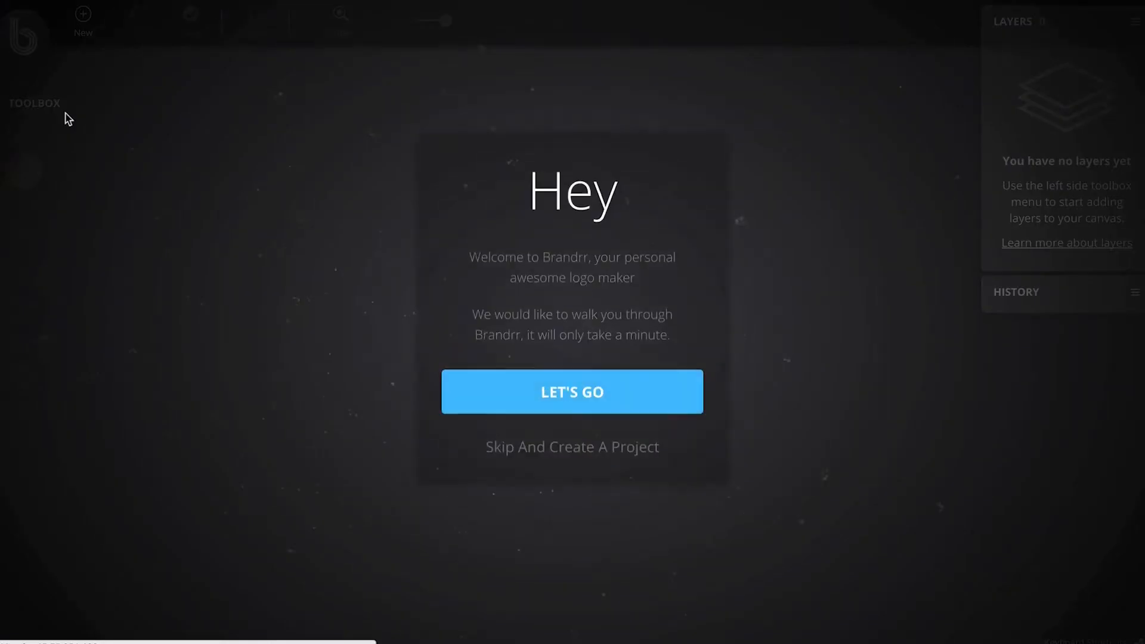
pyautogui.click(605, 447)
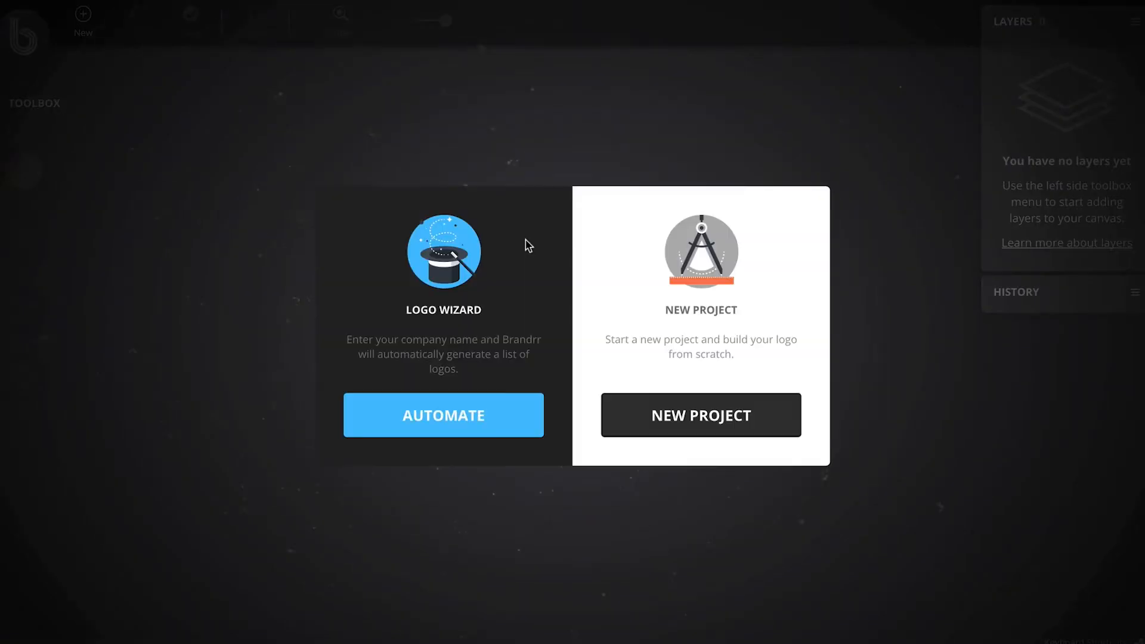
# Step: Generate automated logos with the Logo Wizard for Make Money Biz in the Finance industry
pyautogui.click(502, 411)
pyautogui.click(705, 320)
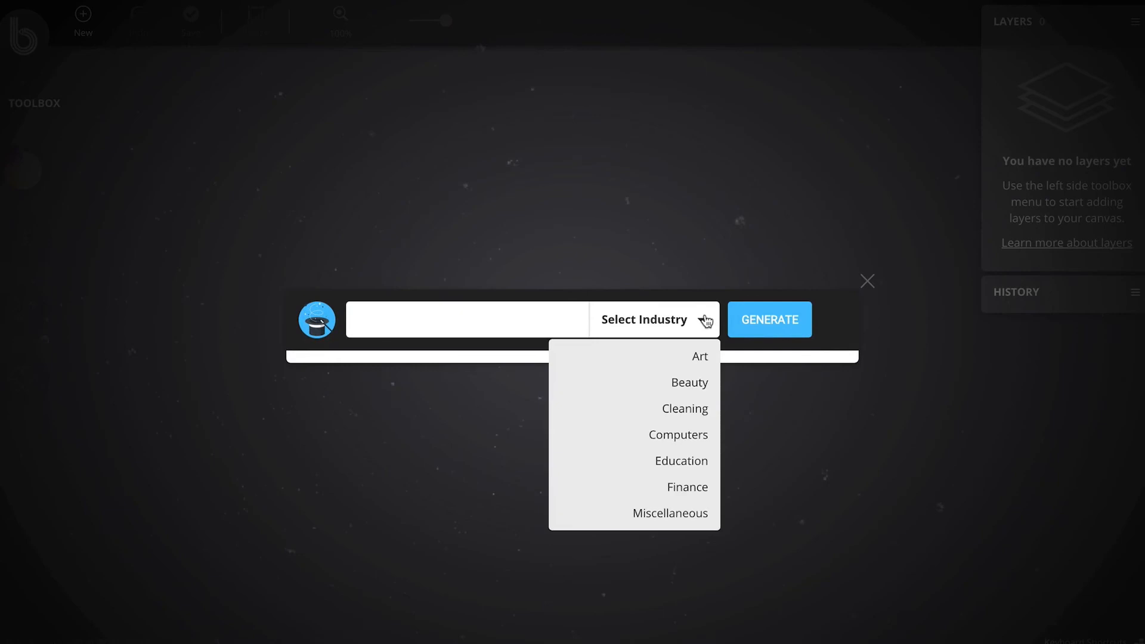
pyautogui.click(674, 488)
pyautogui.click(522, 322)
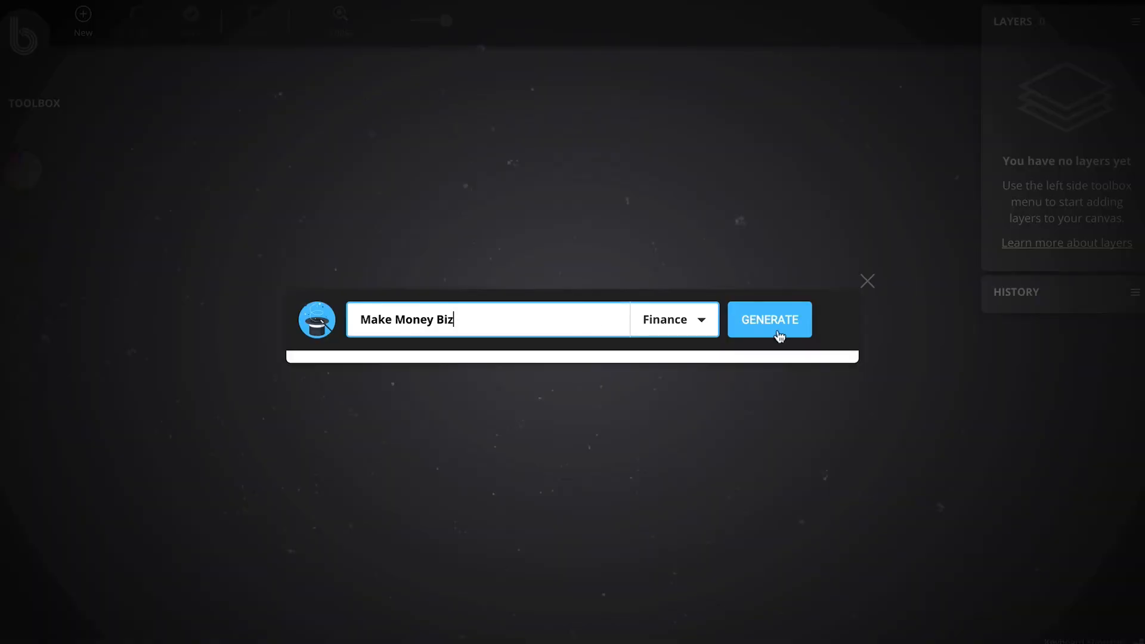
pyautogui.click(780, 336)
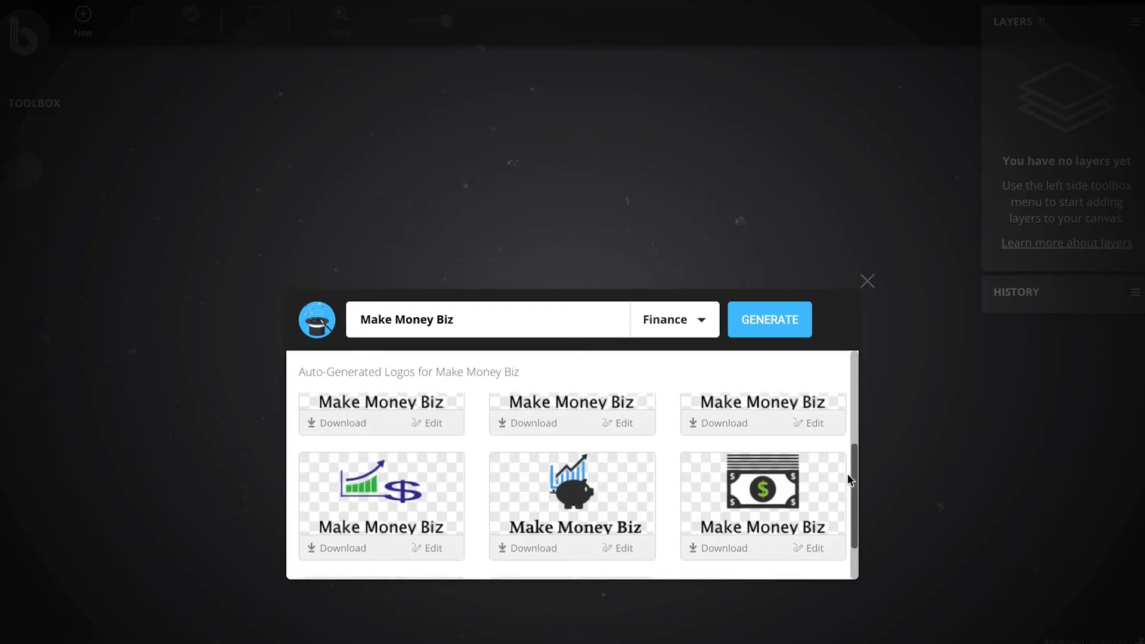
# Step: Open the generated businessman-and-gears logo for editing and move its graphic up from the Make Money Biz text
pyautogui.scroll(-2, 847, 473)
pyautogui.scroll(-1, 848, 507)
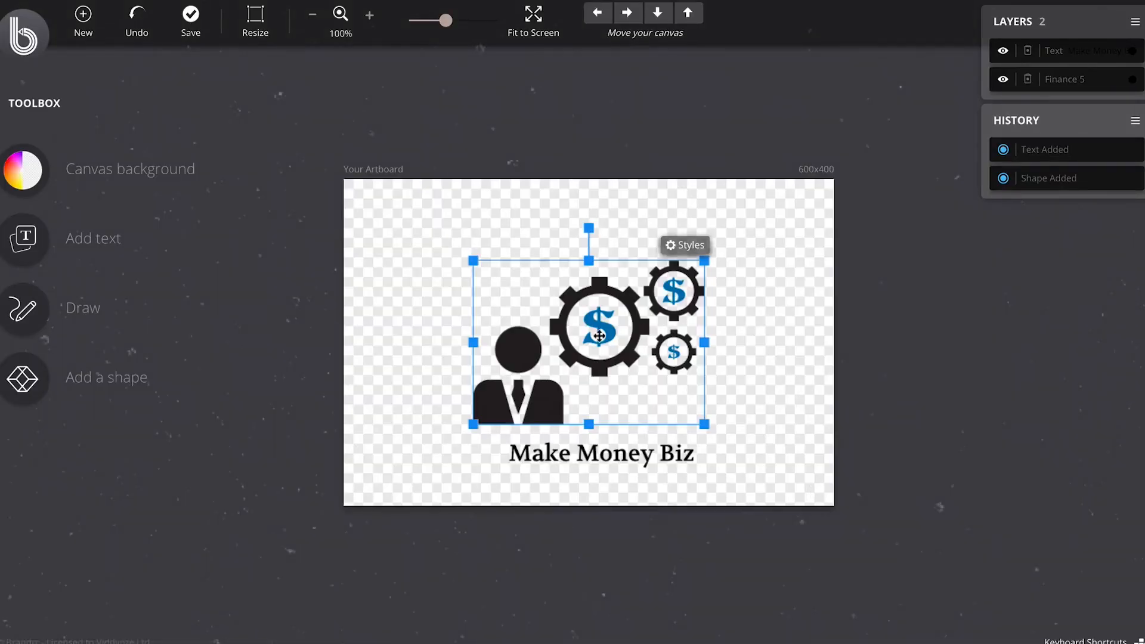
pyautogui.moveTo(567, 335); pyautogui.dragTo(567, 312)
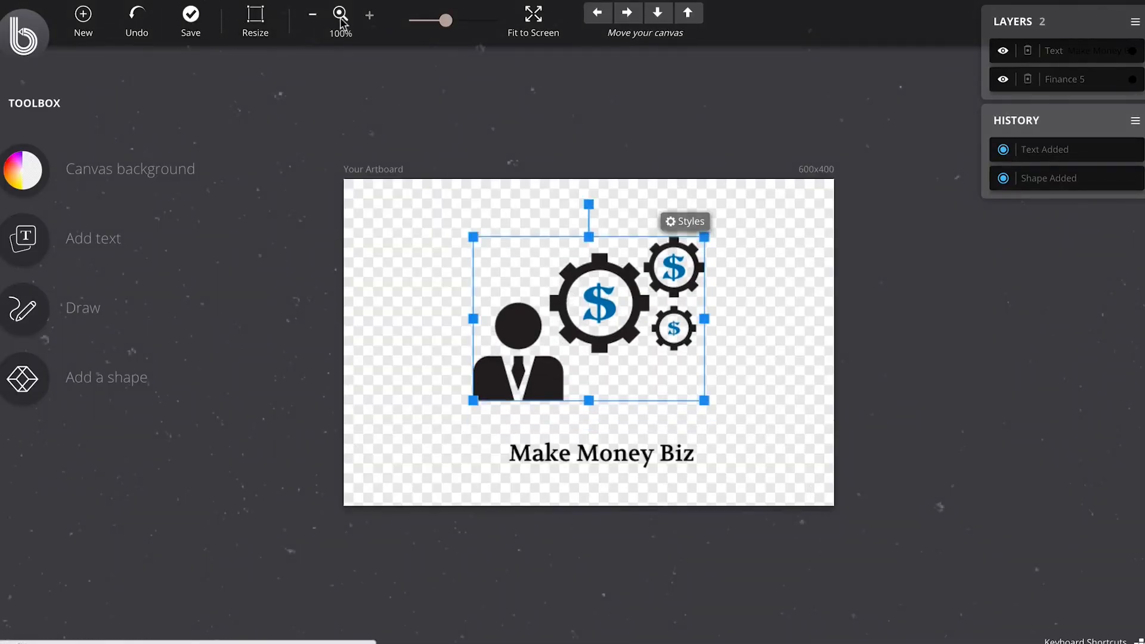
pyautogui.click(370, 16)
pyautogui.click(373, 20)
pyautogui.moveTo(578, 291); pyautogui.dragTo(583, 284)
# Step: Move the Make Money Biz text up beneath the graphic, select all of it and open its advanced text styles
pyautogui.moveTo(608, 478); pyautogui.dragTo(599, 455)
pyautogui.click(600, 455)
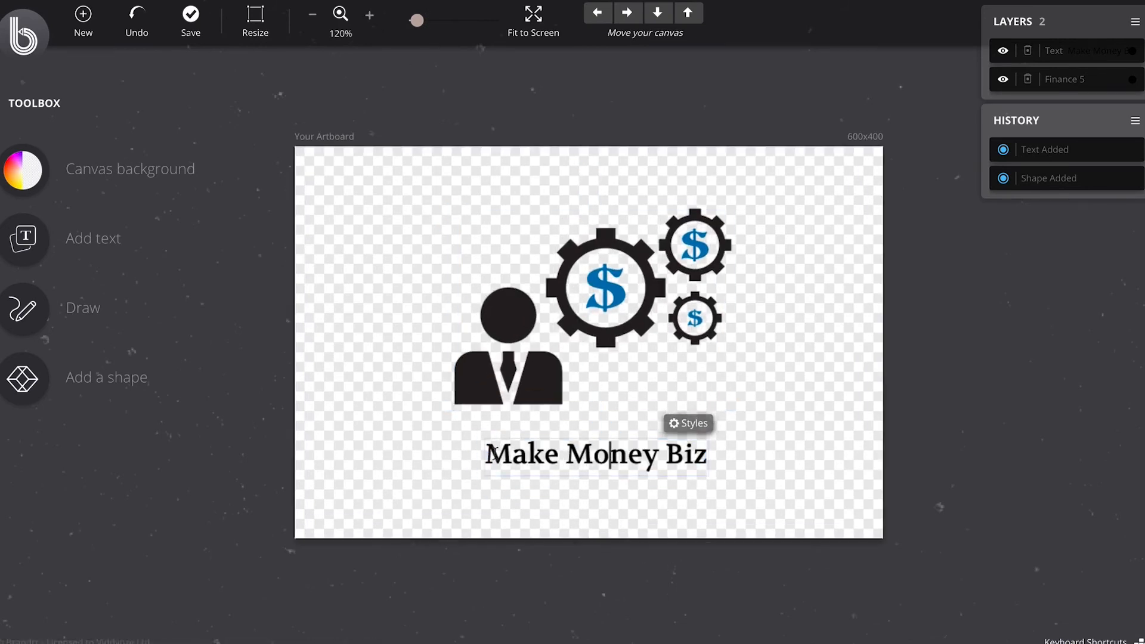
pyautogui.moveTo(495, 454); pyautogui.dragTo(489, 506)
pyautogui.click(692, 423)
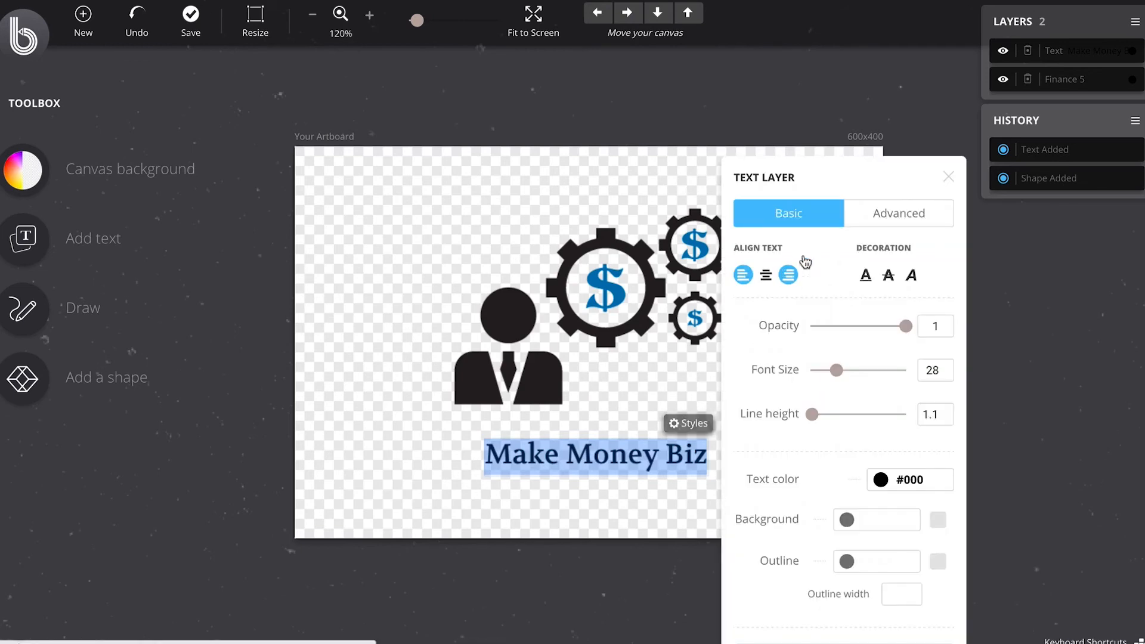
pyautogui.click(877, 213)
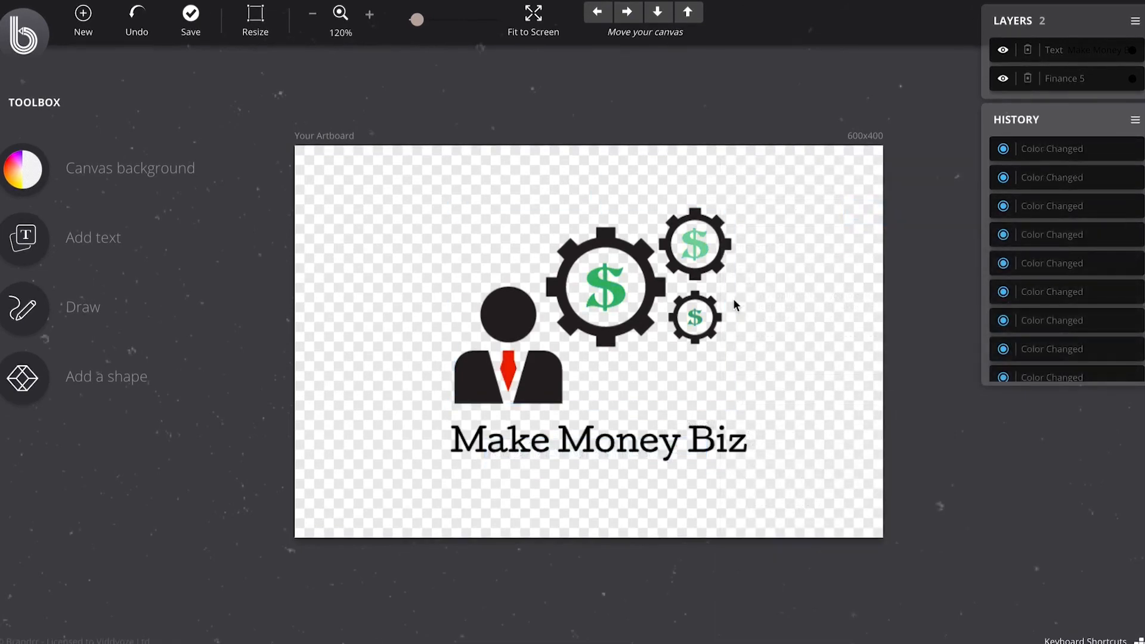
# Step: Open the export settings for the Make Money Biz logo
pyautogui.click(190, 17)
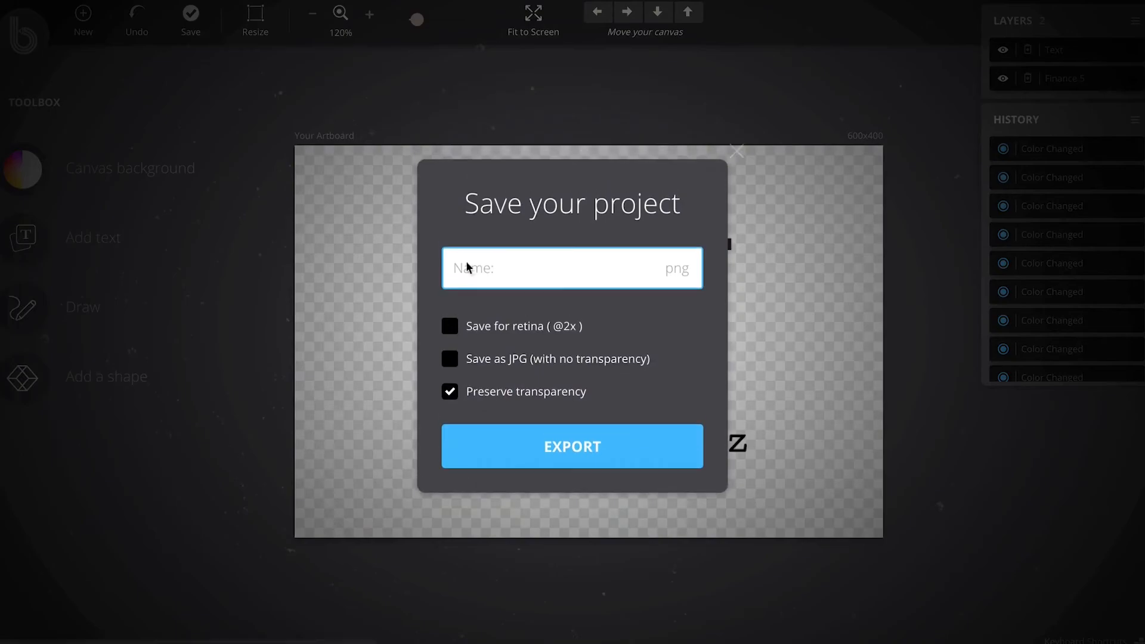